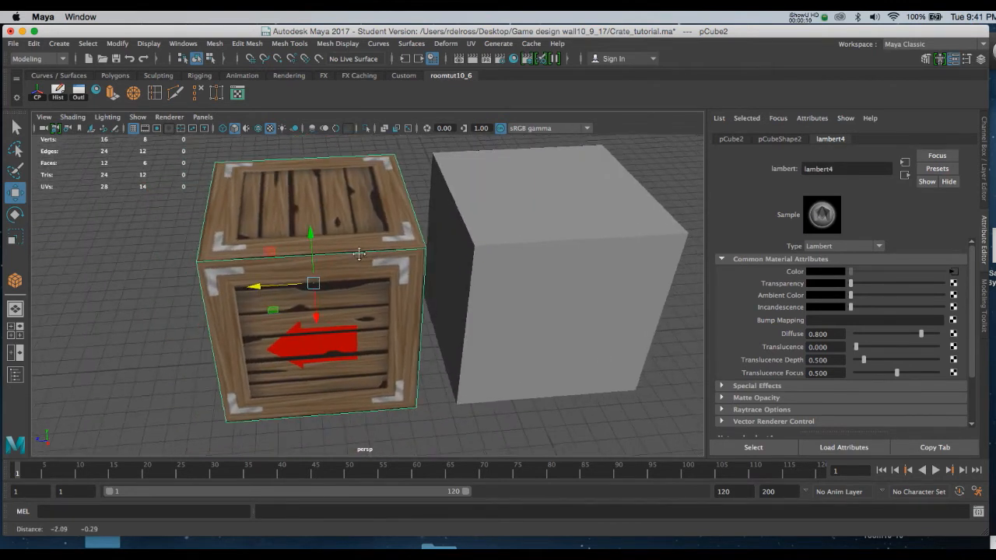
- Compare the textured crate with the plain grey cube, finishing with the textured crate selected
mouse_move(327, 295)
right_mouse_down("alt")
mouse_move(350, 312)
mouse_move(345, 302)
right_mouse_up("alt")
left_click_drag(344, 302, 330, 272, "alt")
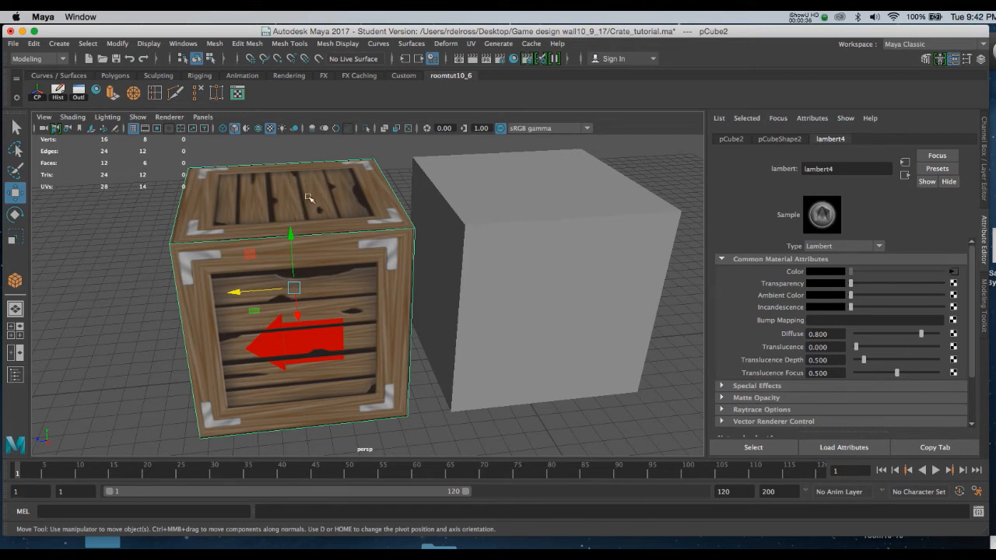
left_click(459, 177)
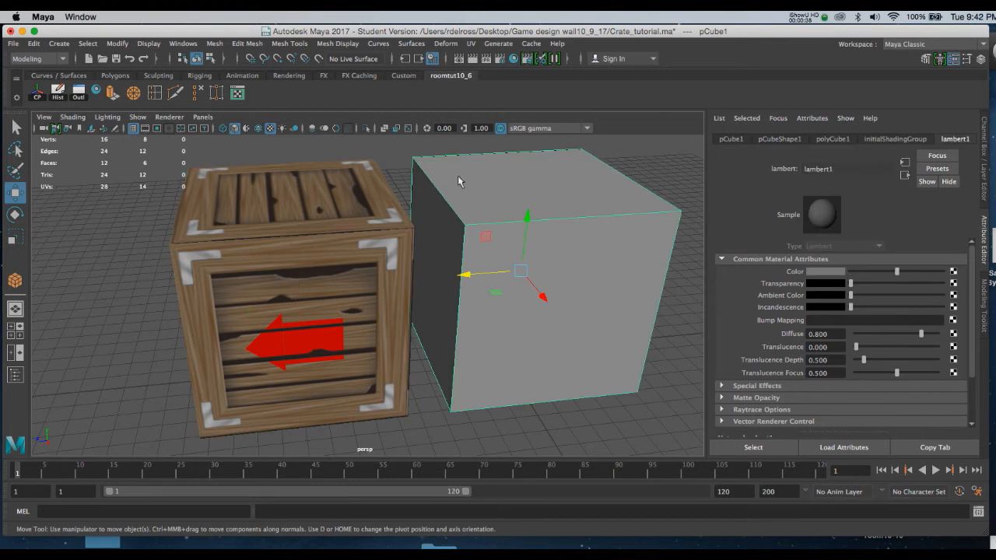
left_click(371, 189)
left_click(456, 180)
left_click(351, 191)
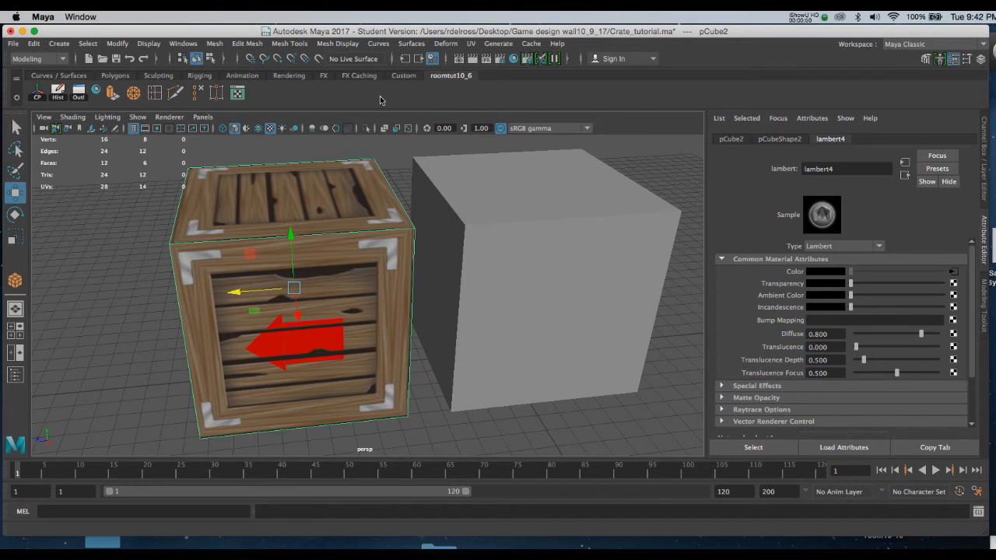
- Add a second UV Editor shortcut to the roomtut10_6 shelf and delete that duplicate again
left_click(470, 43)
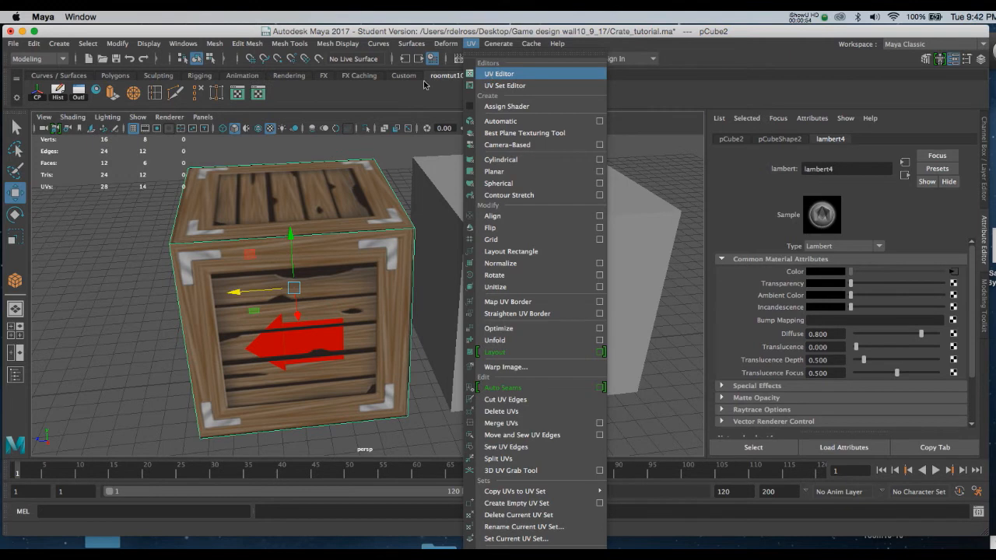
left_click(344, 93)
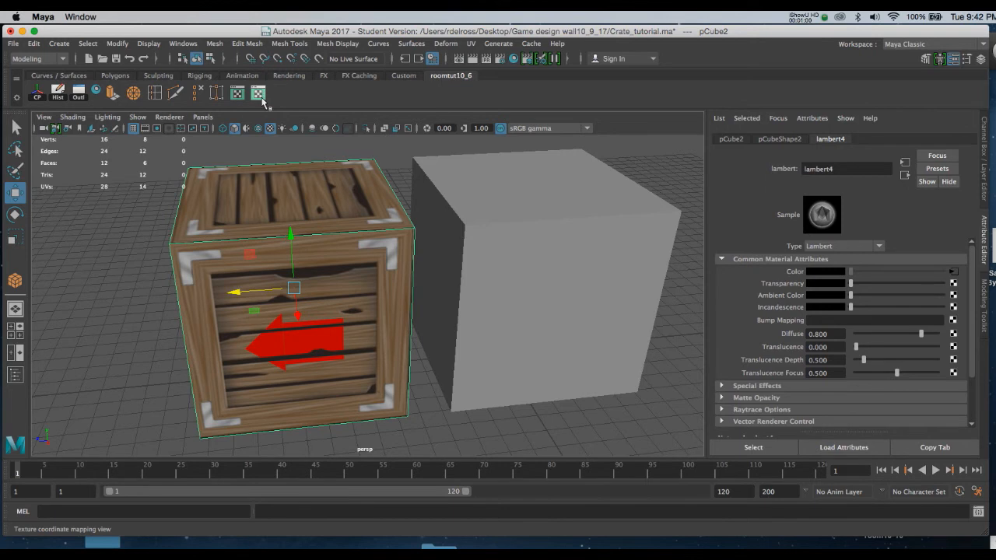
right_click(260, 94)
left_click(275, 140)
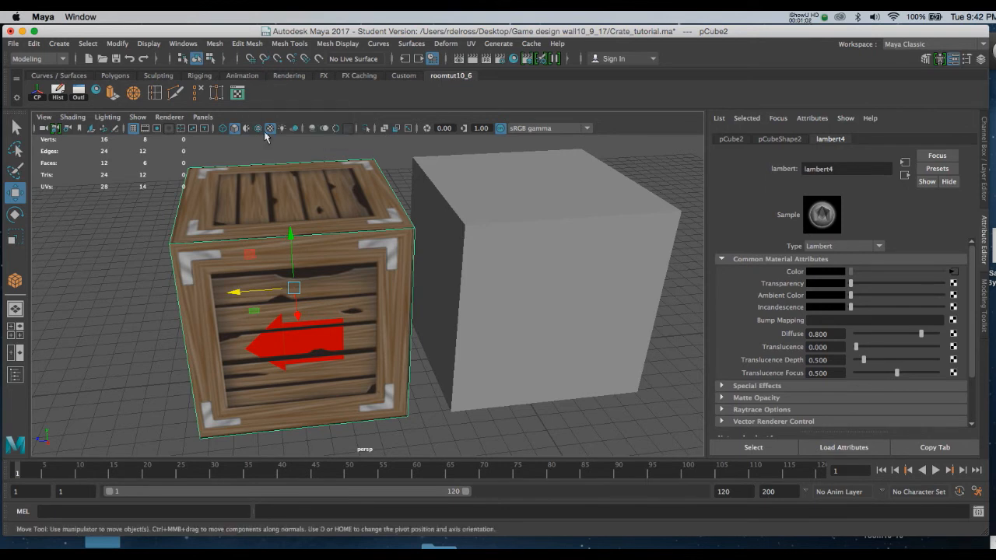
- Open the UV Editor for the textured crate and display its texture image behind the UV layout
left_click(238, 95)
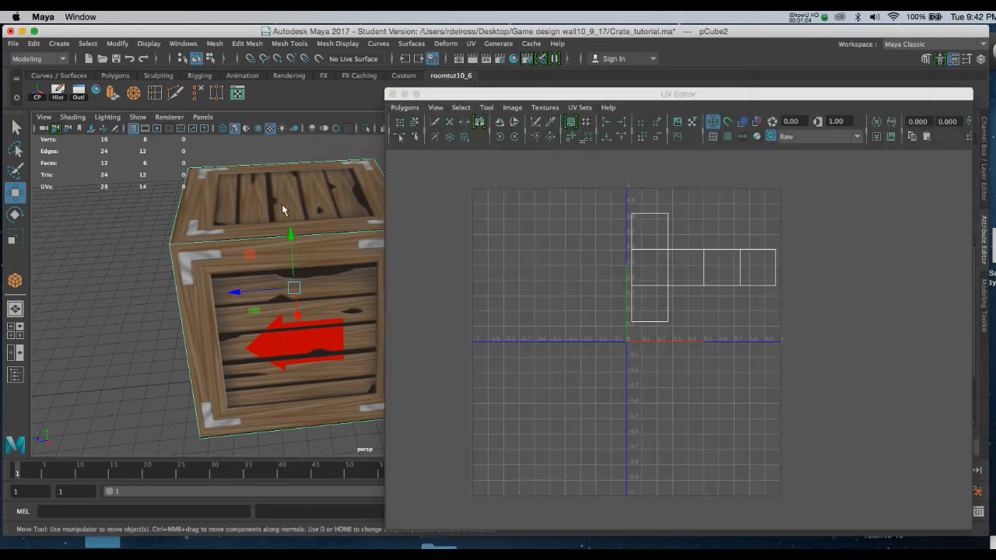
left_click(486, 106)
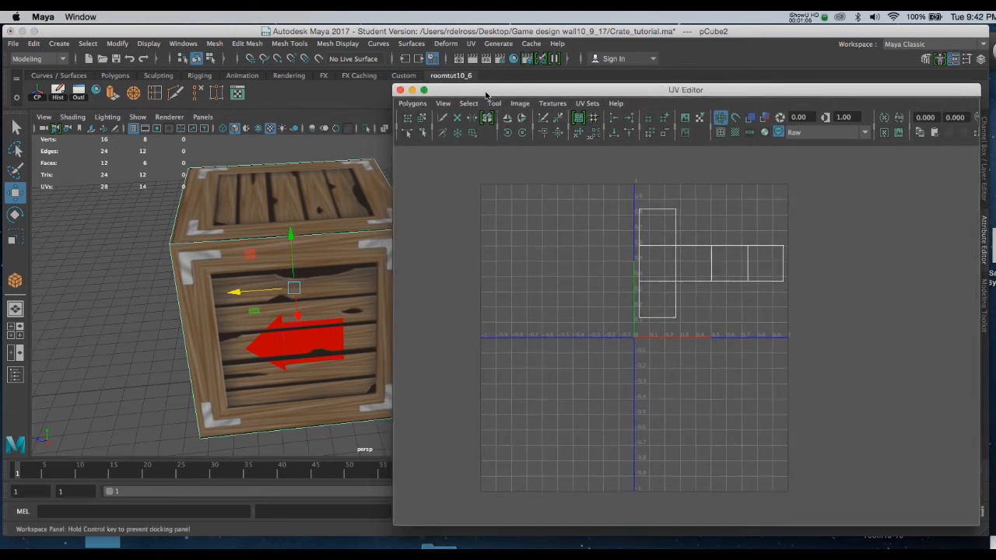
left_click(687, 118)
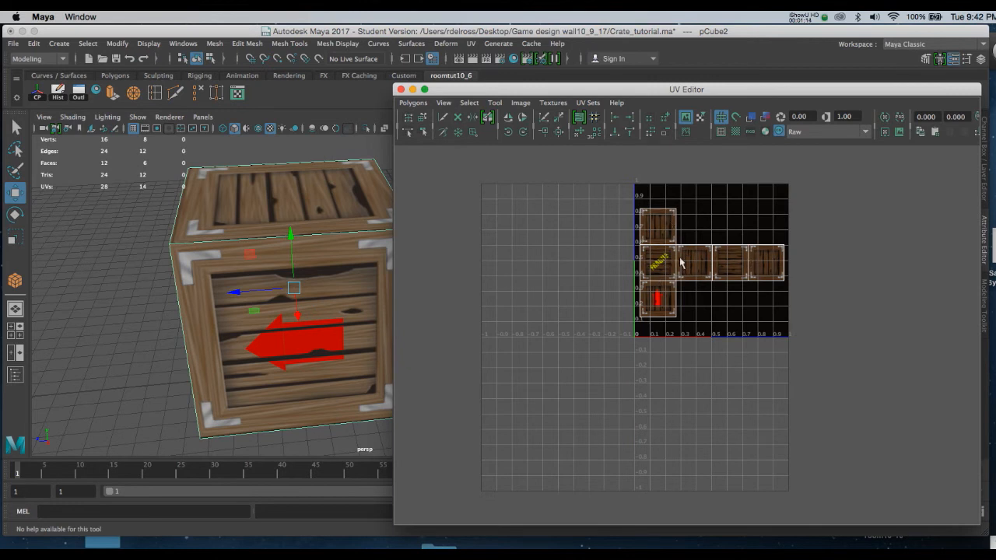
- Examine how the crate's unfolded UV faces line up with the wood, FRAGILE and red arrow artwork
scroll(679, 239, "up", 3)
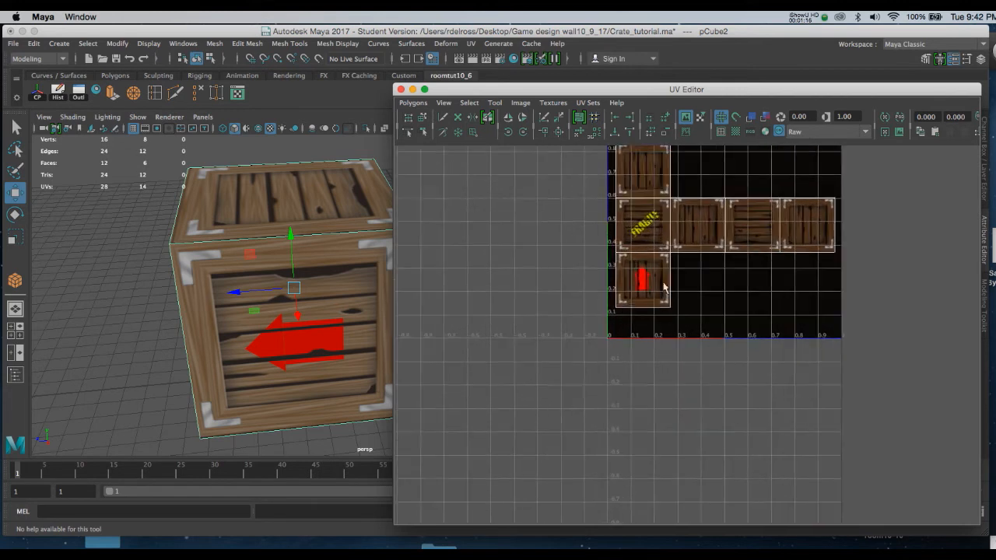
scroll(685, 333, "up", 3)
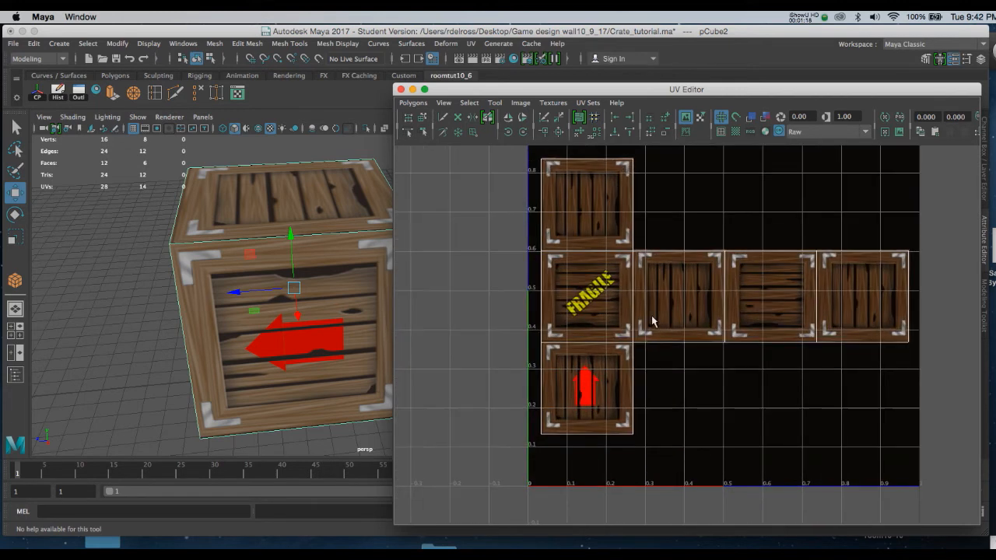
middle_click_drag(666, 278, 679, 335, "alt")
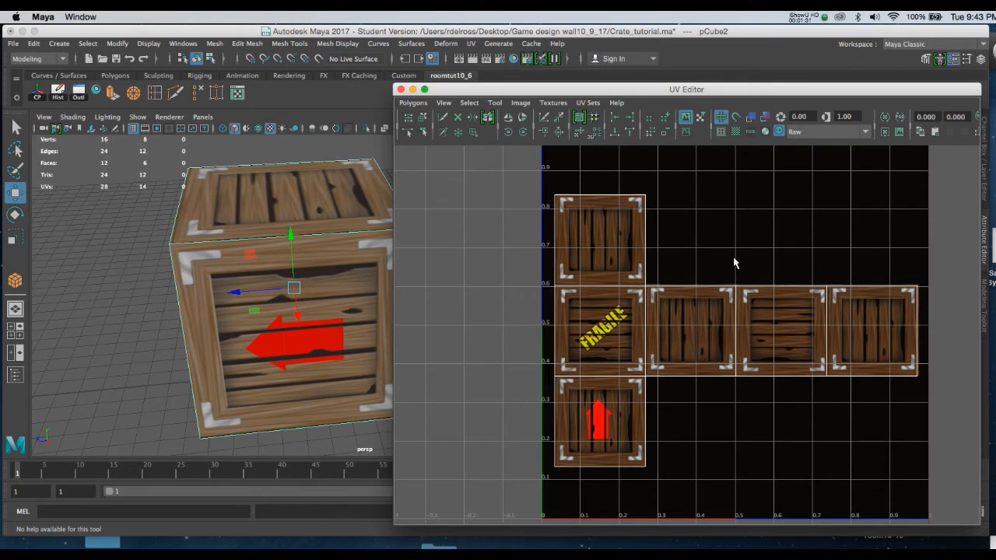
middle_click_drag(734, 262, 704, 262, "alt")
scroll(731, 315, "down", 1)
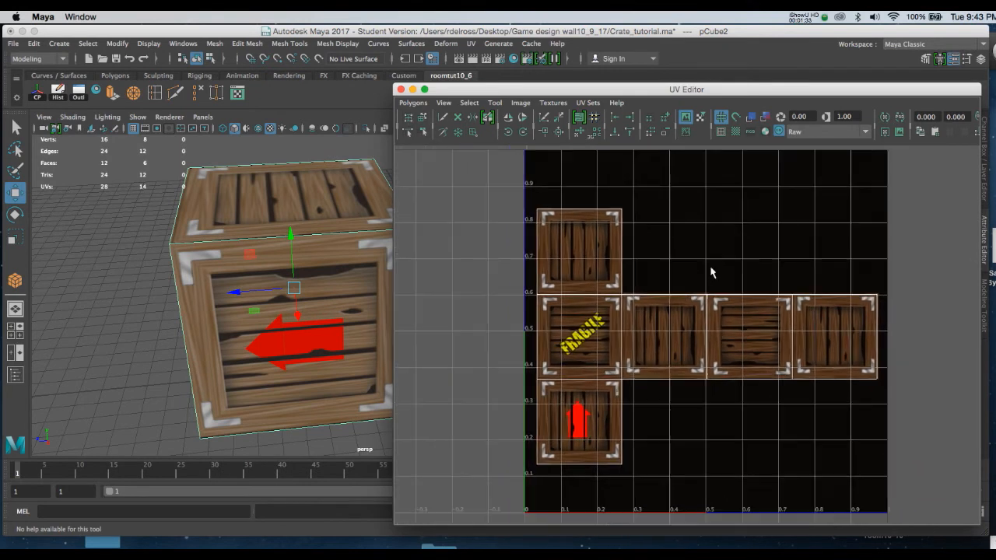
scroll(732, 315, "down", 5)
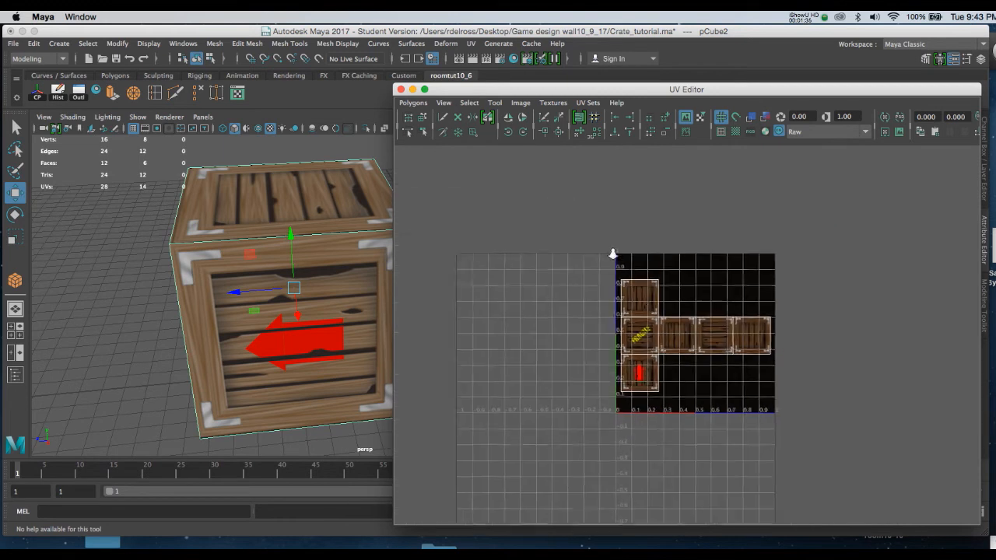
middle_click_drag(656, 315, 660, 249, "alt")
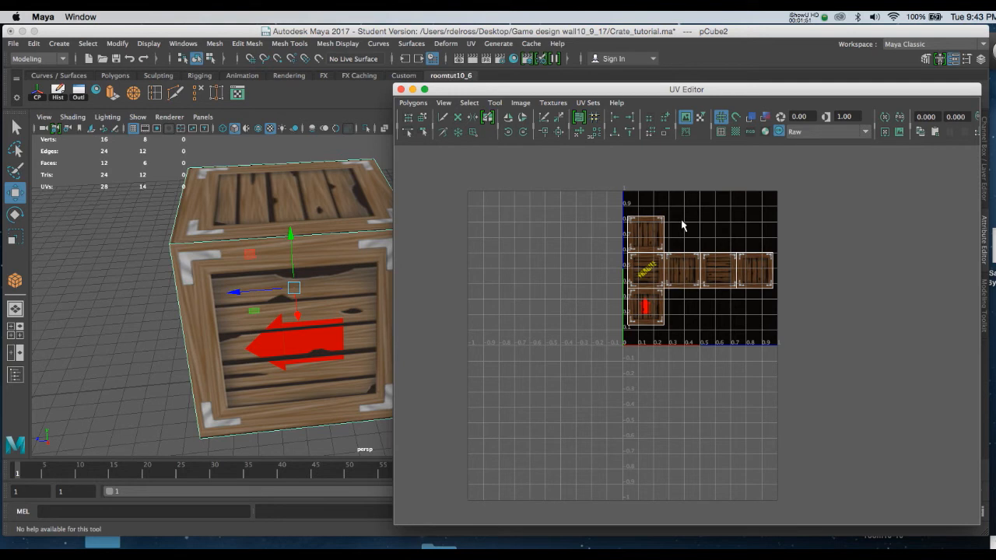
- Delete the textured crate from the scene and close the UV Editor
left_click(312, 197)
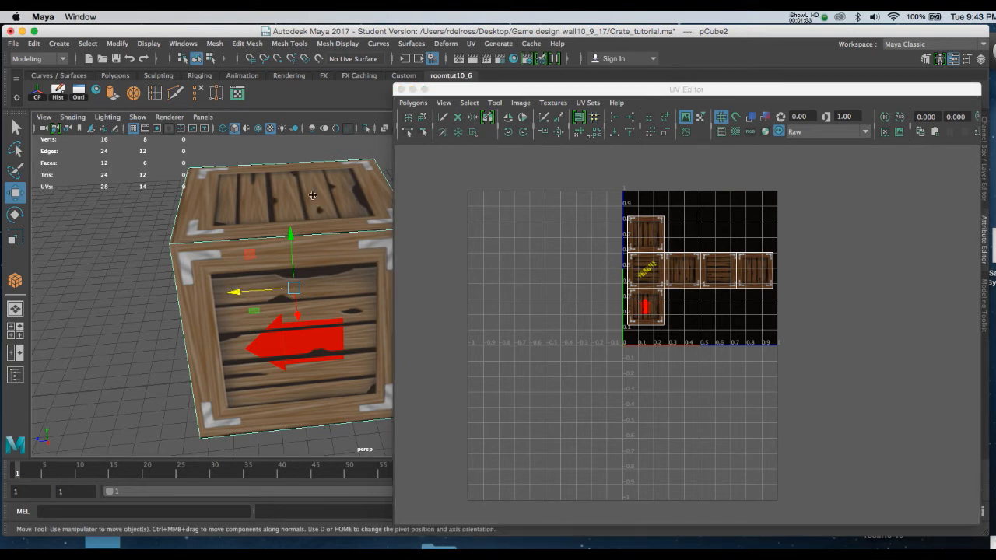
key("Delete")
left_click(401, 90)
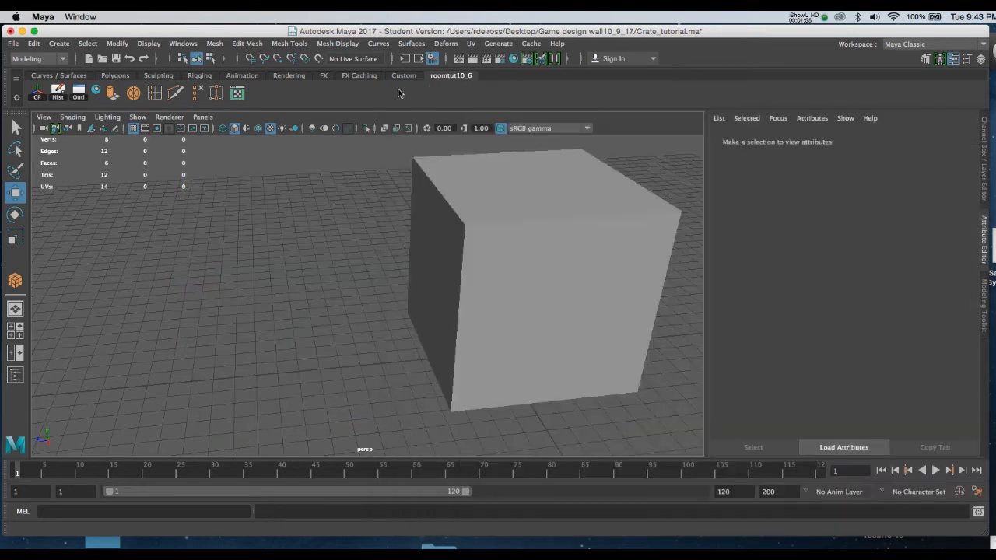
- Assign a new Lambert material to the plain cube and name it crate
left_click(512, 226)
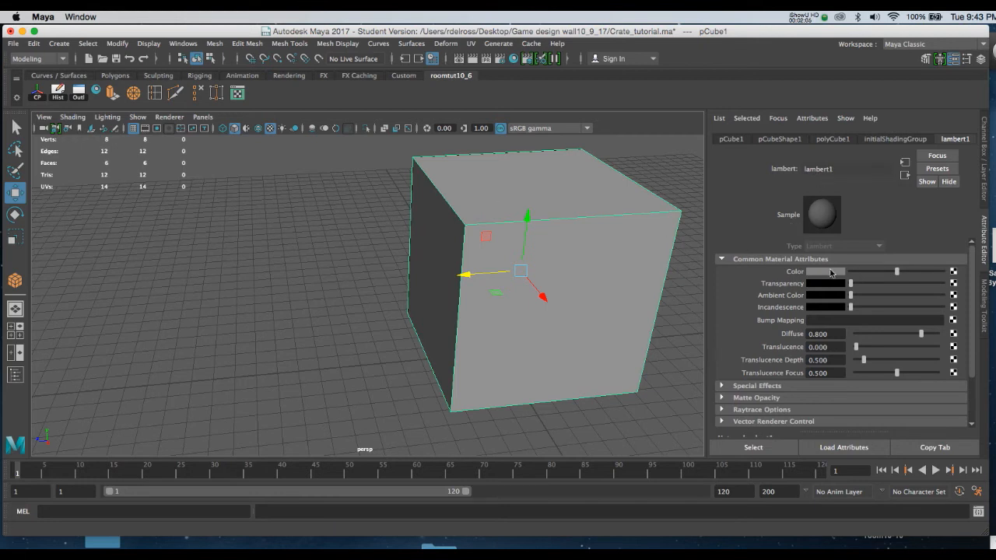
right_click_drag(502, 181, 523, 470)
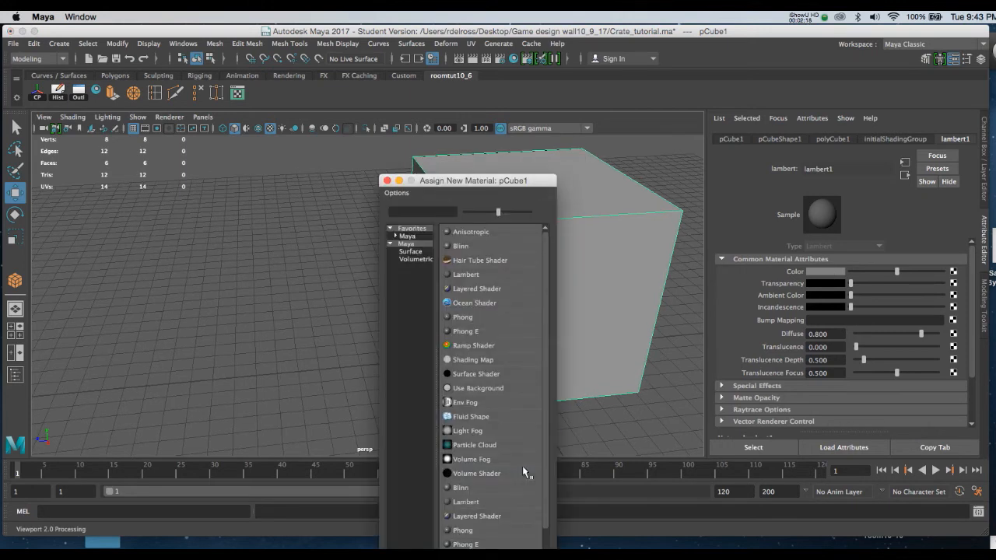
left_click(469, 273)
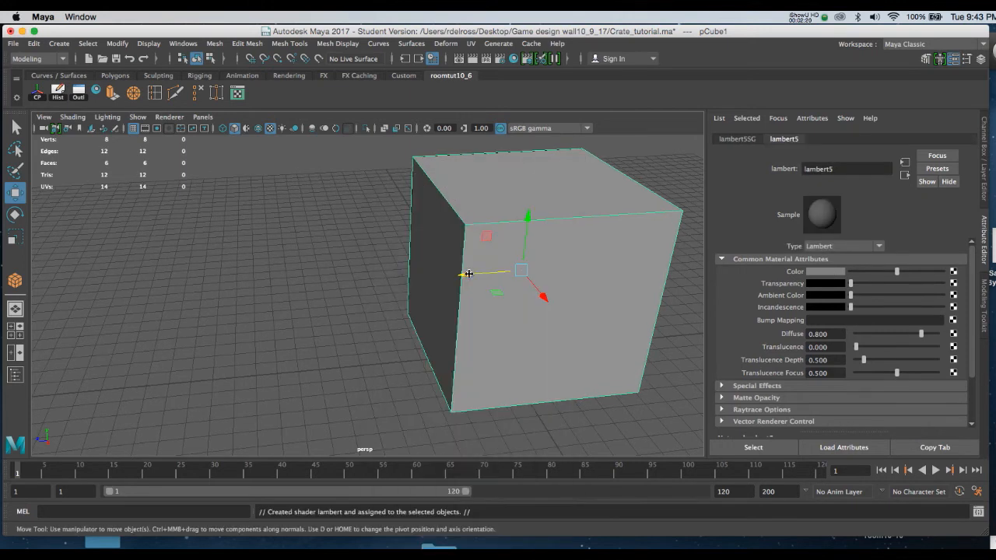
left_click_drag(841, 169, 786, 169)
type("crate")
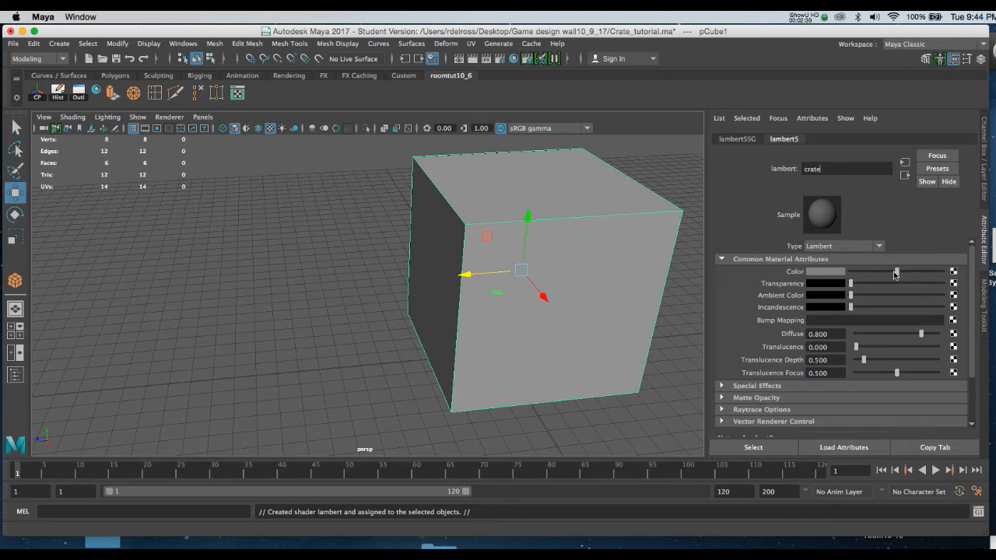
- Map a Checker texture to the crate material's color and show the cube shaded with texture maps
left_click(953, 272)
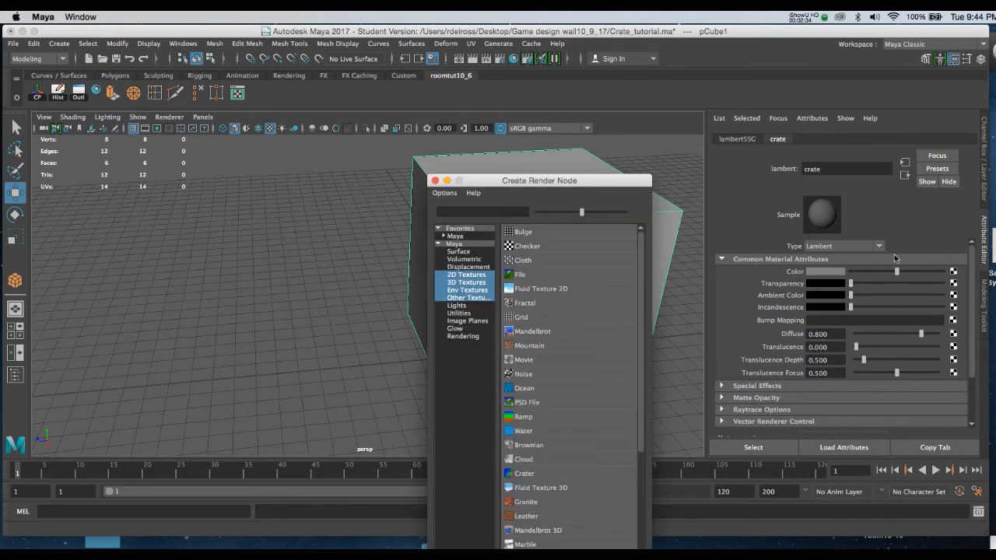
left_click_drag(637, 183, 660, 105)
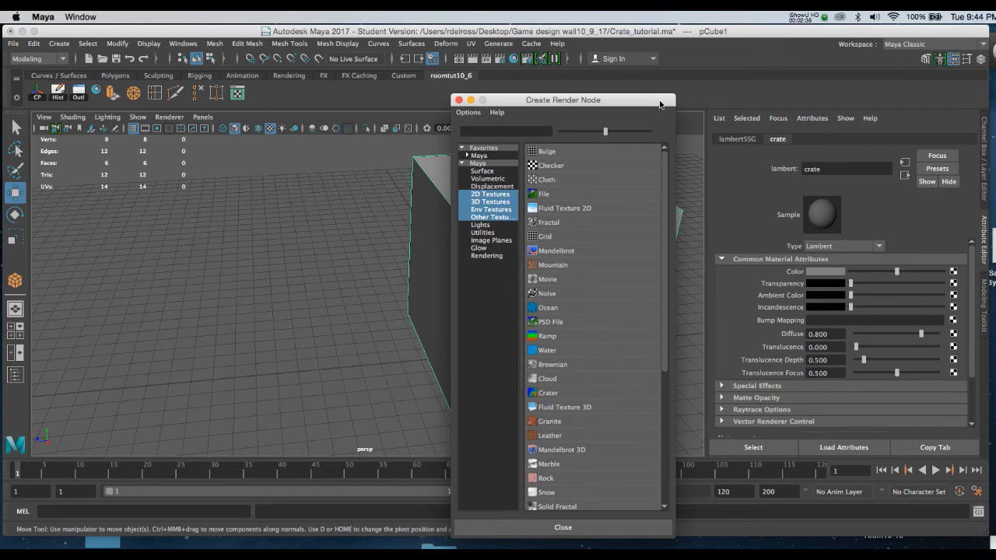
left_click(533, 165)
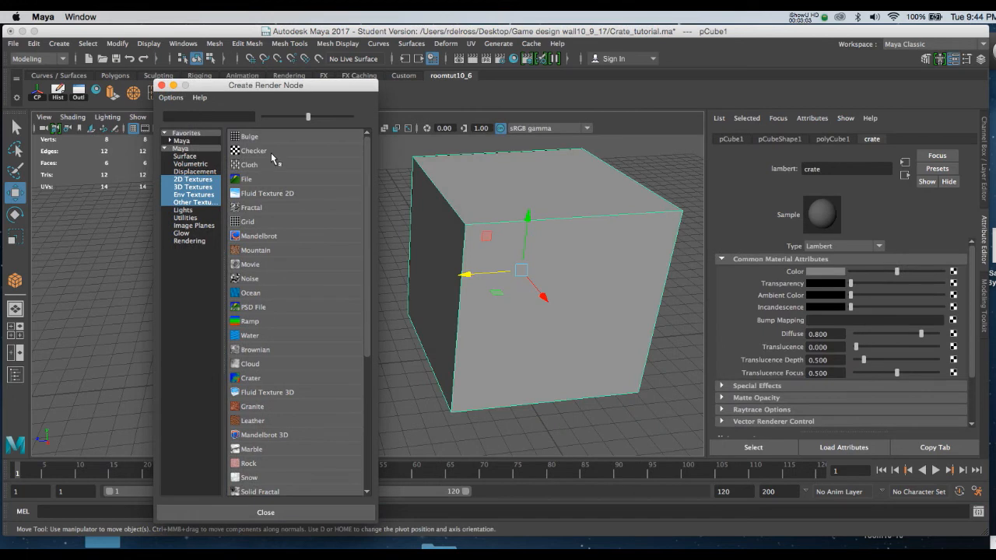
left_click(271, 154)
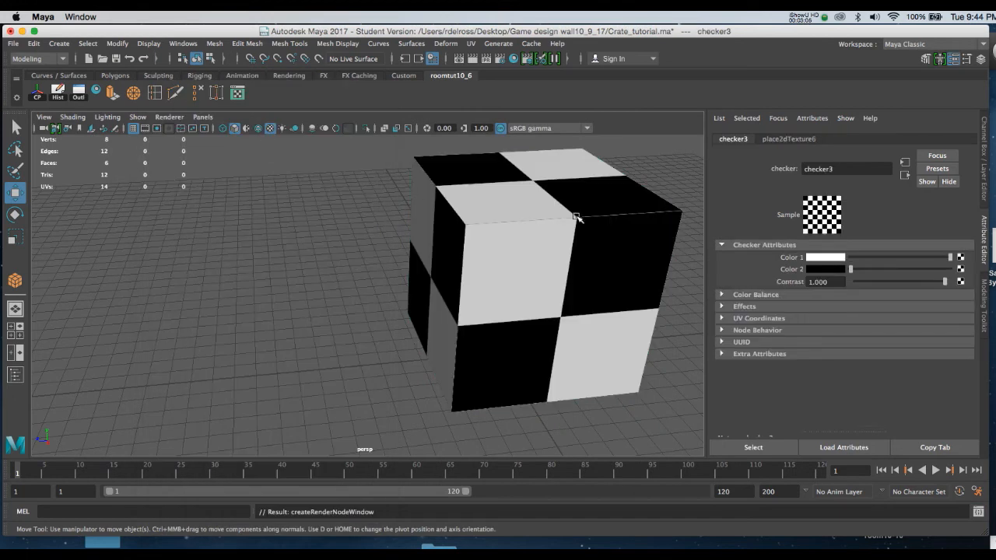
key("5")
key("6")
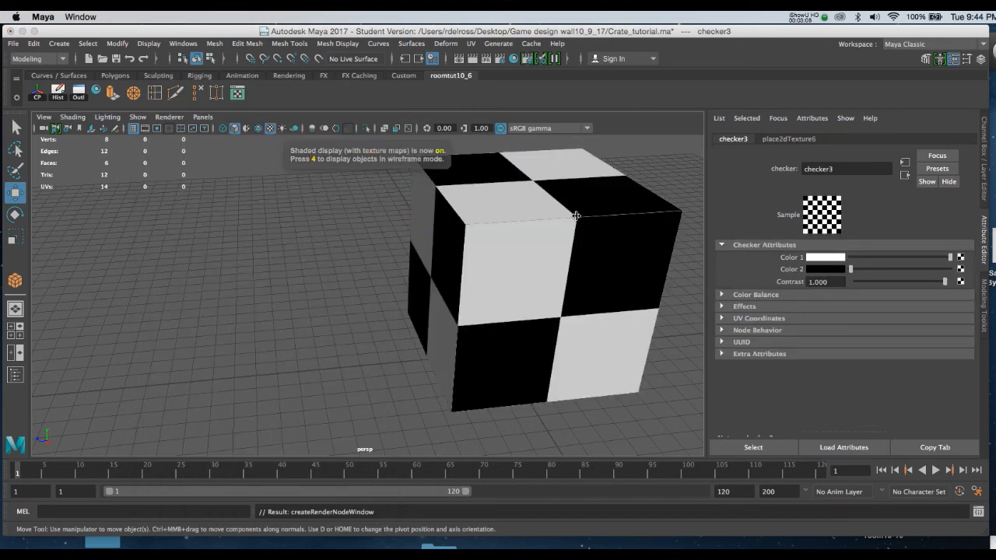
- Open the UV Editor for the checkered cube and hide the checker image behind its UV layout
left_click_drag(583, 222, 467, 243, "alt")
middle_click_drag(466, 238, 398, 249, "alt")
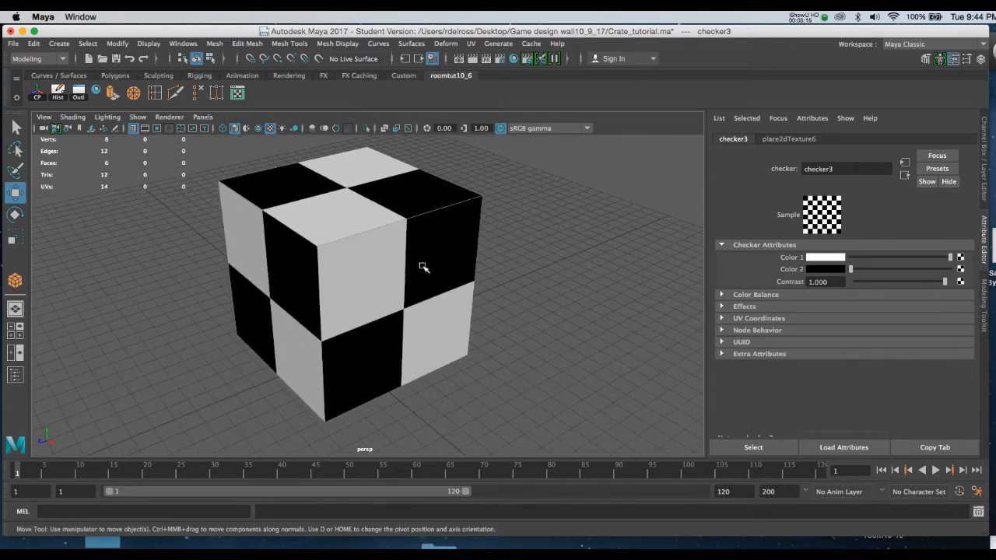
scroll(395, 250, "down", 2)
scroll(395, 250, "down", 1)
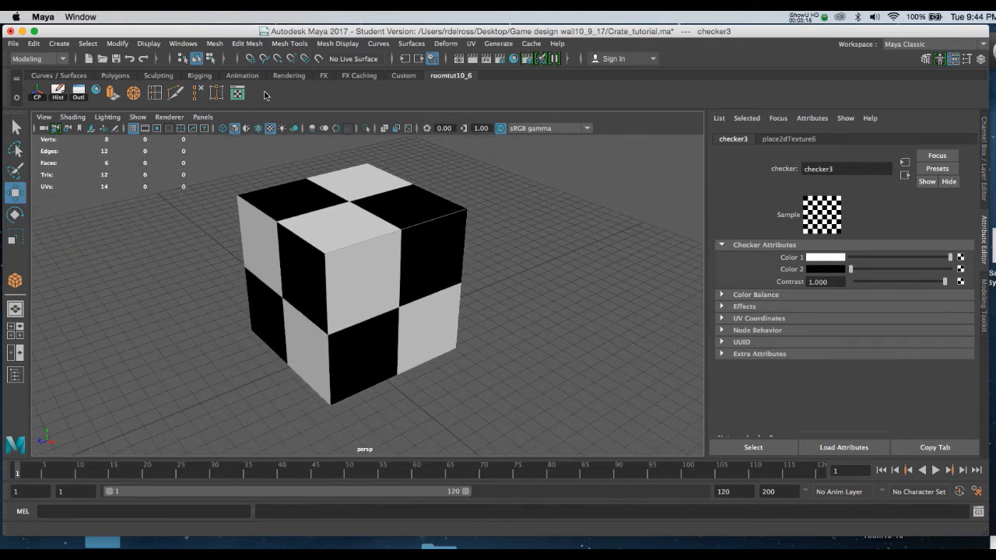
left_click(237, 91)
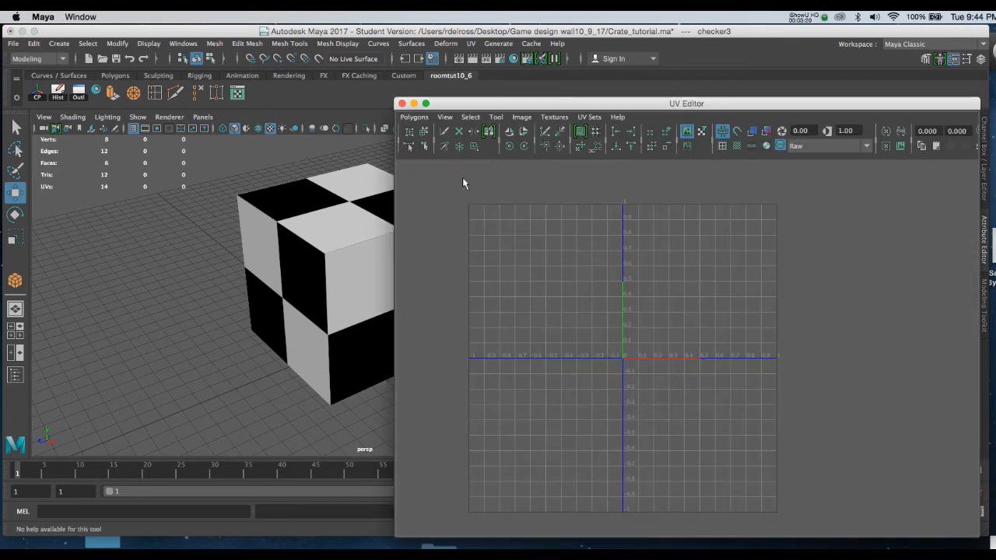
left_click_drag(513, 107, 509, 88)
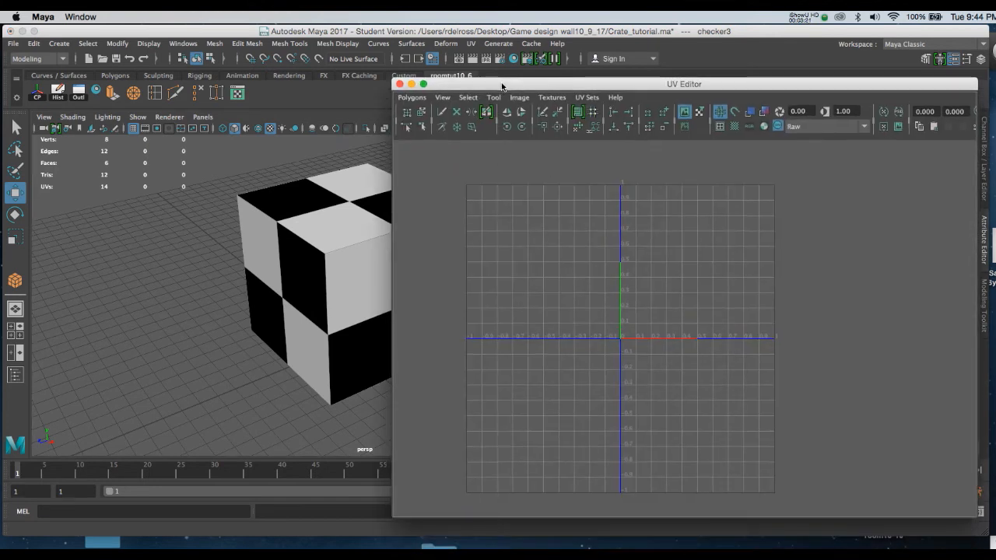
left_click(343, 205)
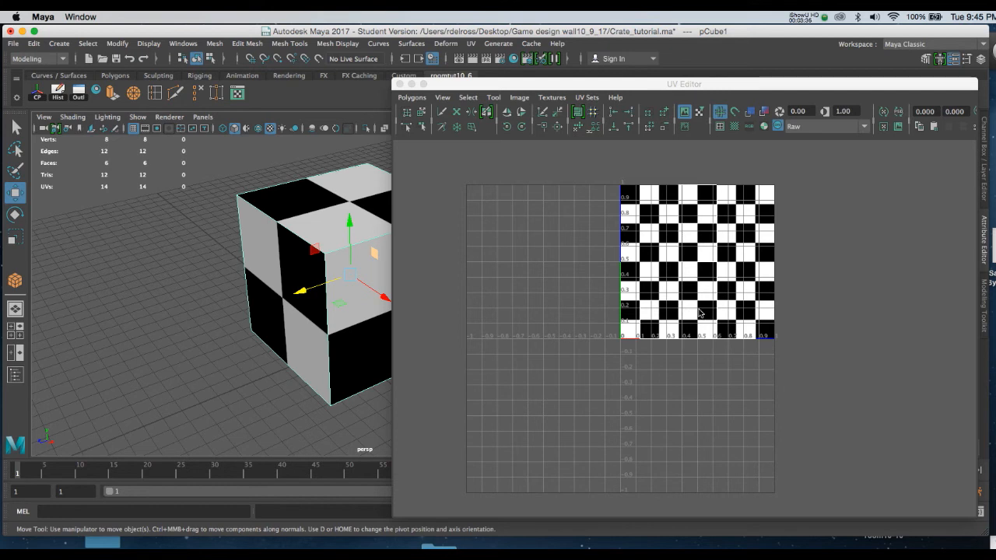
left_click(685, 113)
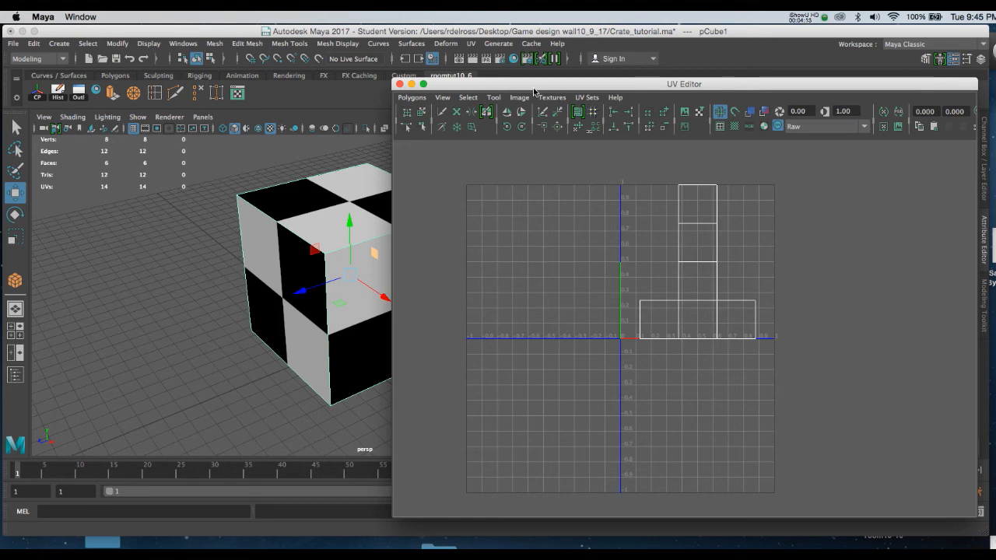
left_click_drag(533, 89, 531, 79)
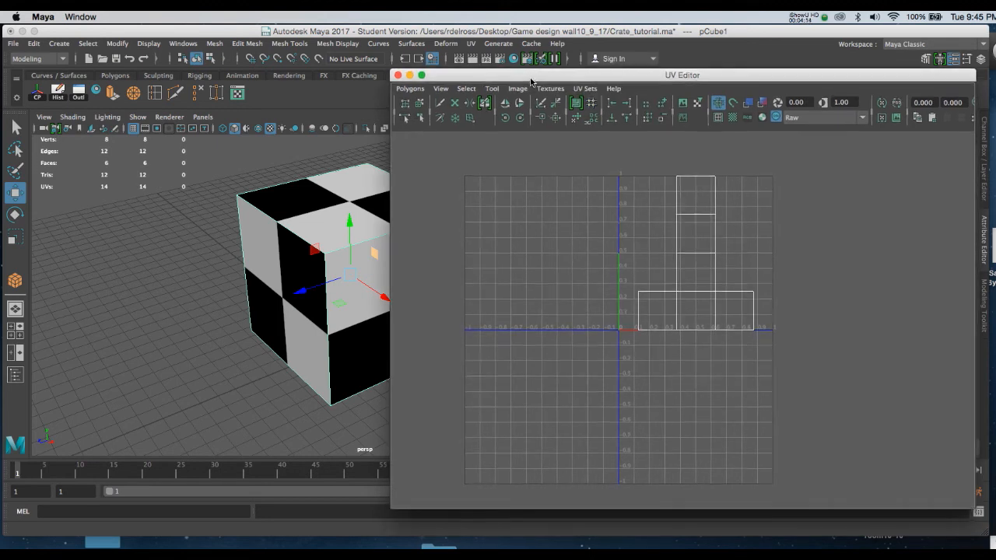
left_click(317, 196)
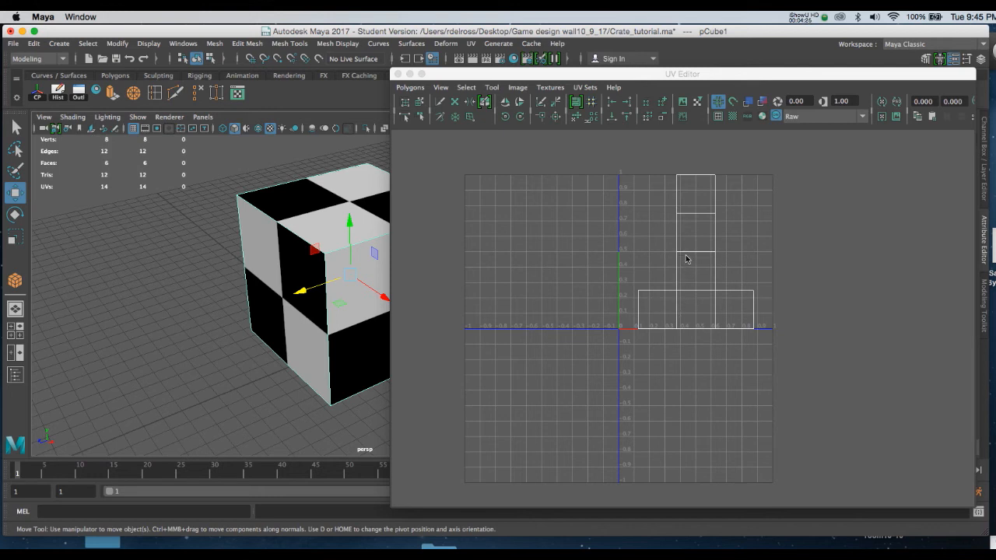
right_click(304, 218)
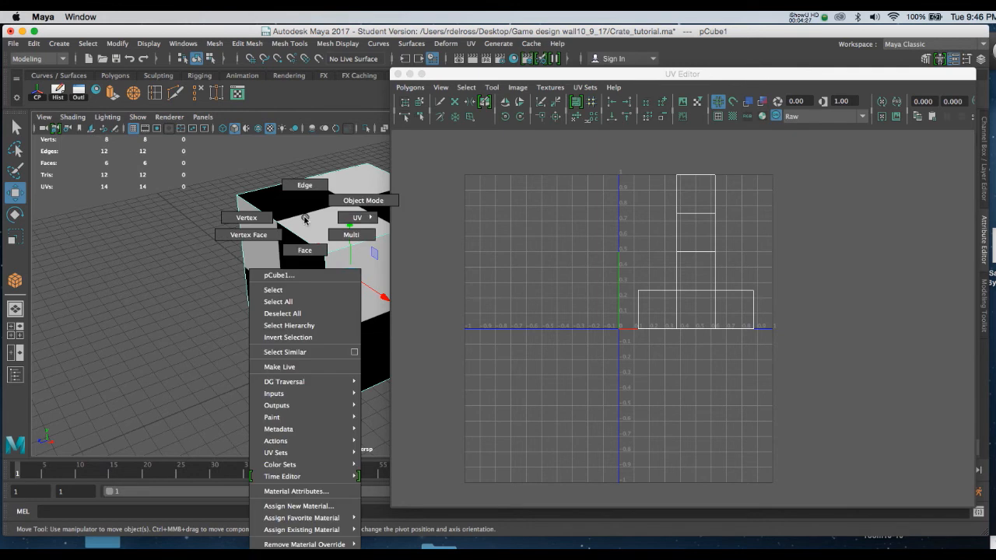
left_click(247, 218)
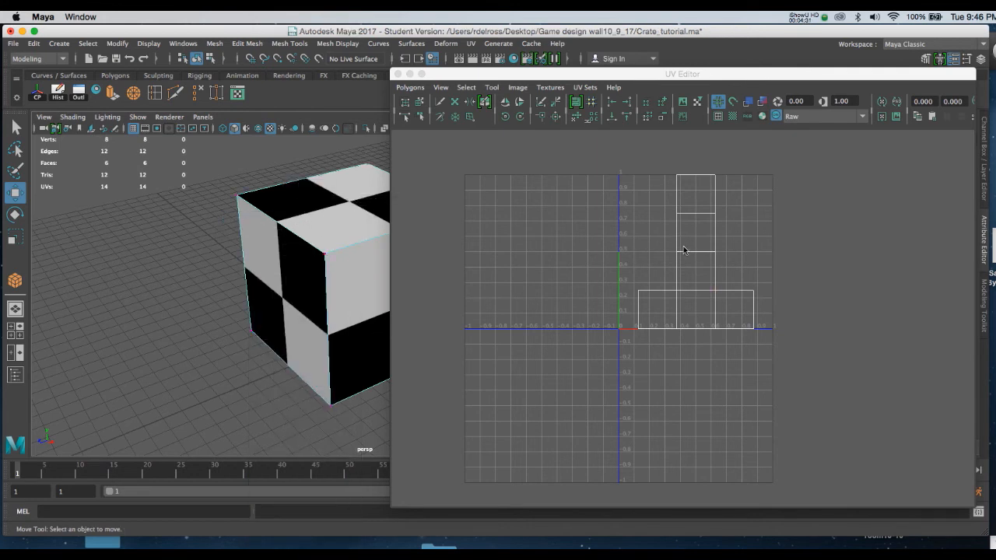
left_click(715, 291)
right_click(313, 208)
left_click(349, 193)
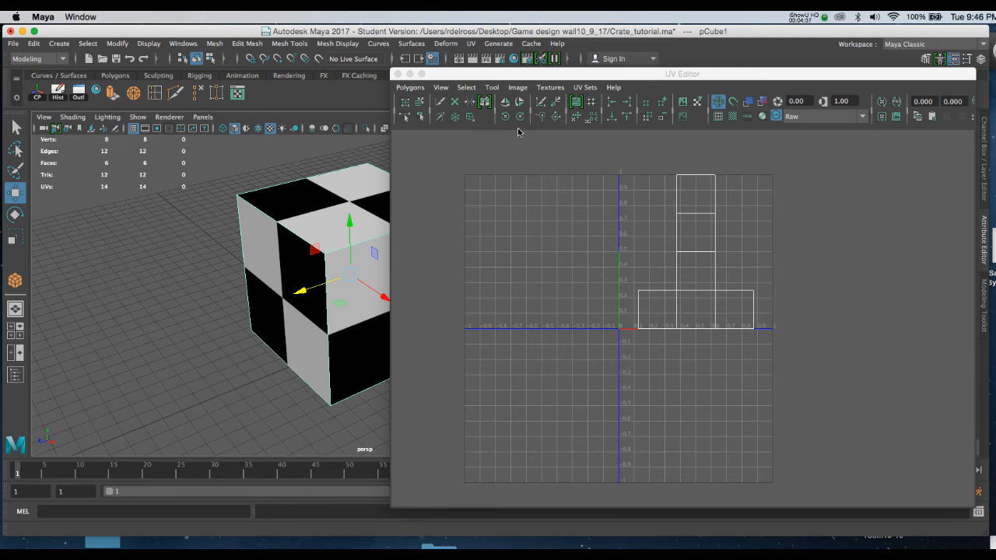
- Start a PSD network for the cube and set its image file to crate_skin in the Game design wall10_9_17 folder
left_click(517, 87)
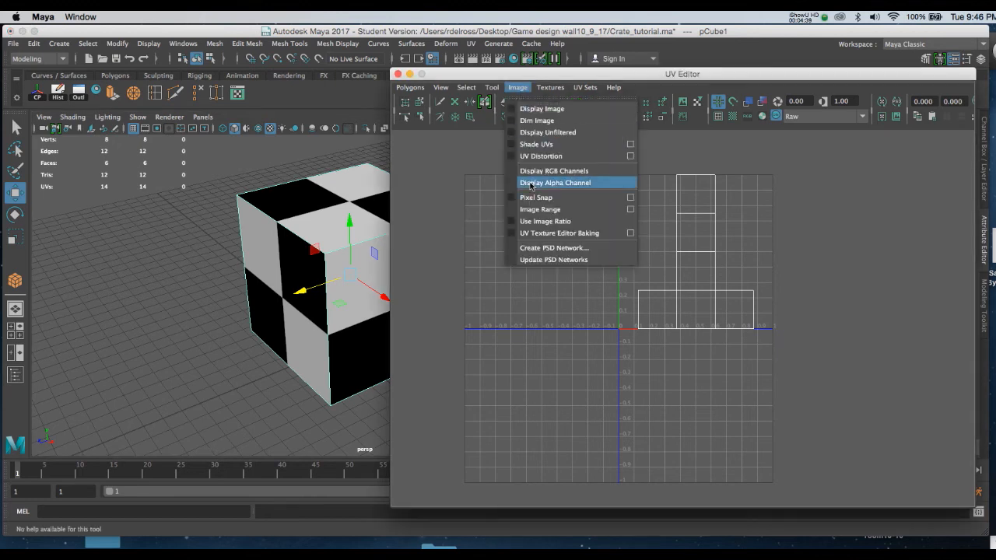
left_click(535, 248)
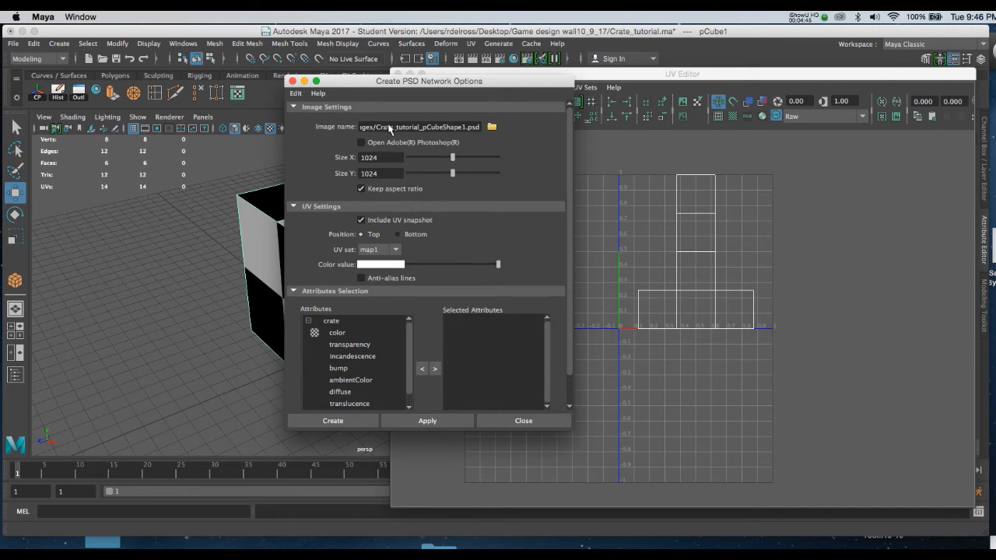
left_click(491, 128)
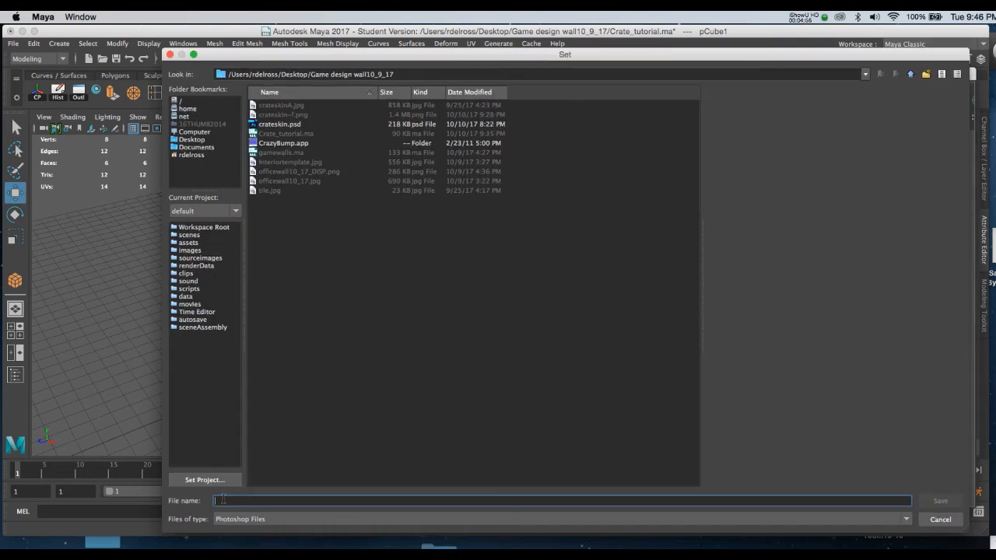
type("cr")
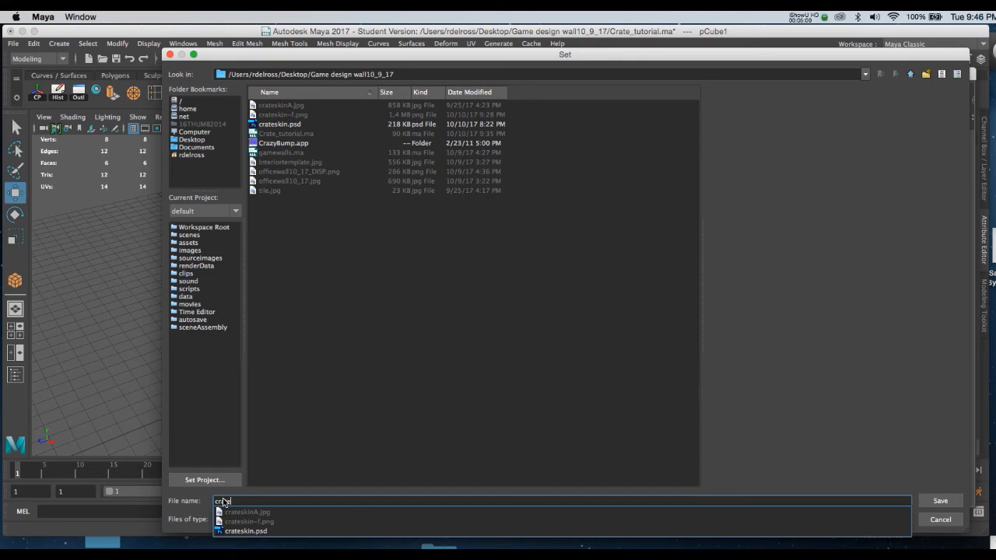
type("ate_skin")
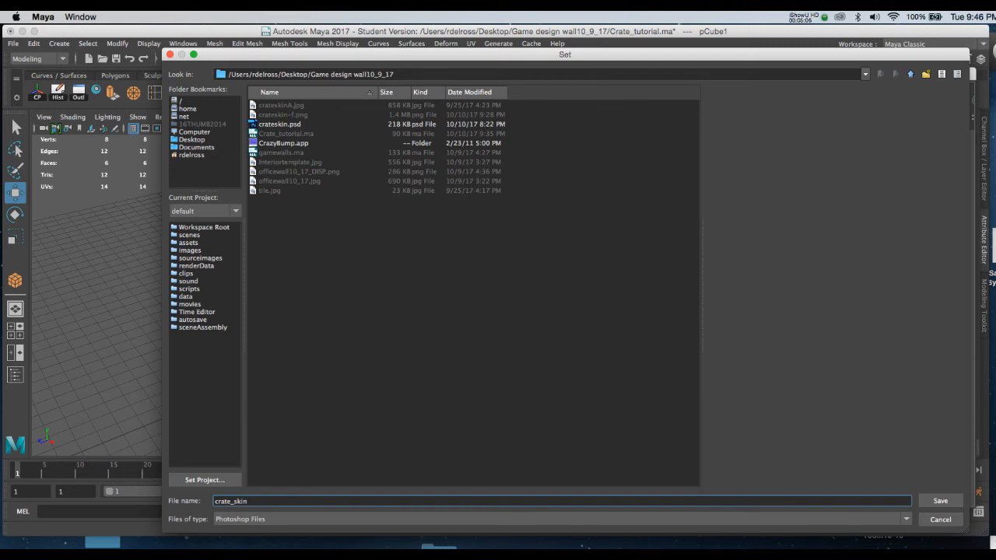
left_click(932, 502)
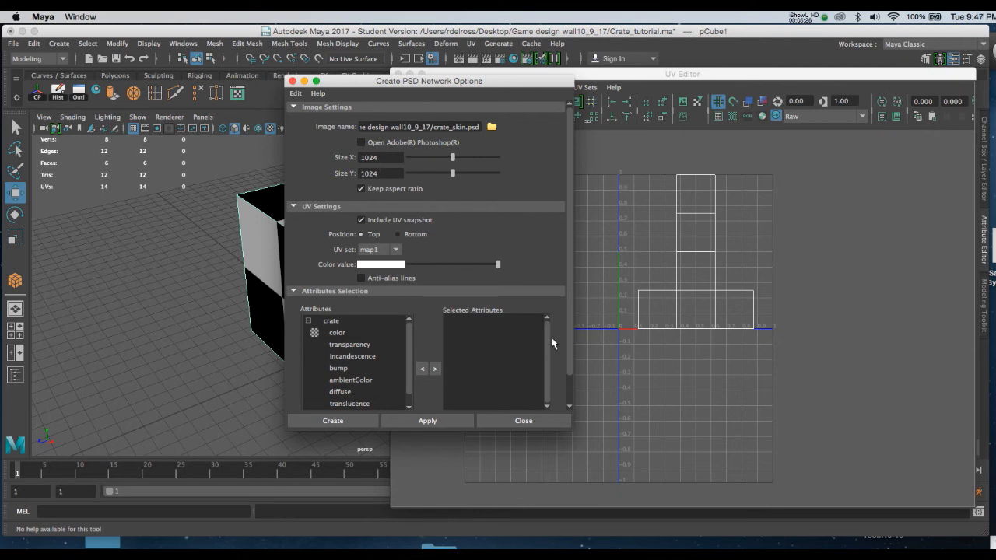
- Add the crate material's color attribute to the PSD network, generate the file at 1024 x 1024, and move the options window aside
left_click(332, 335)
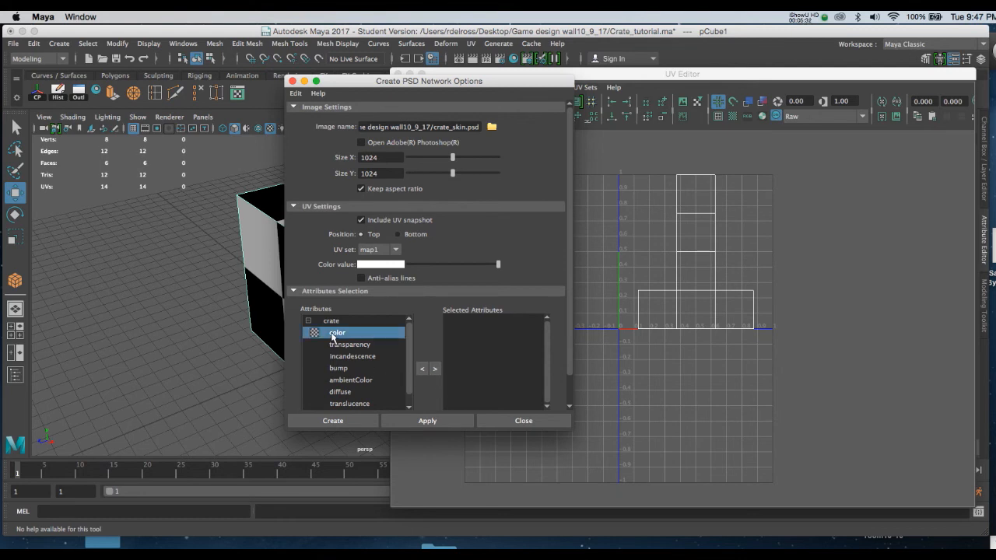
left_click(434, 370)
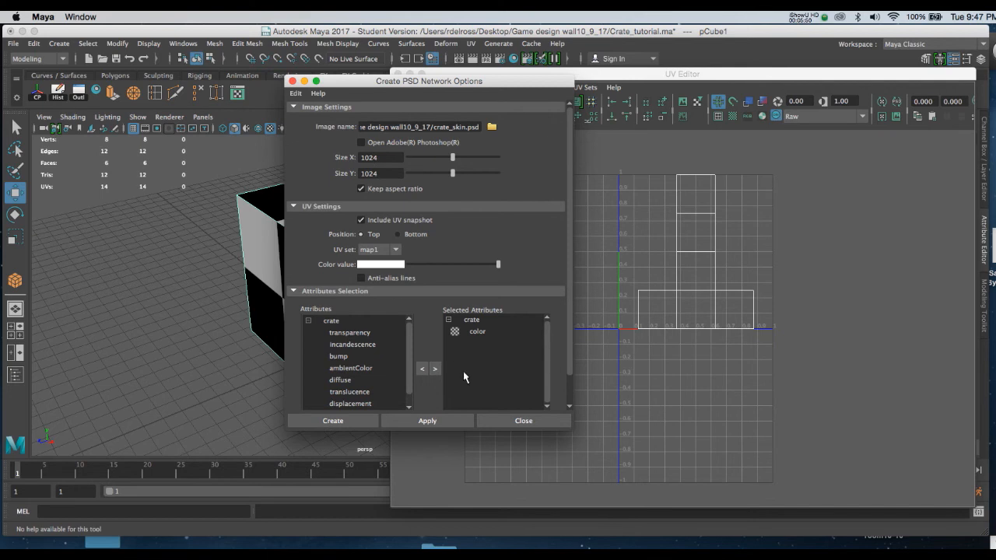
left_click(436, 423)
left_click_drag(490, 81, 253, 385)
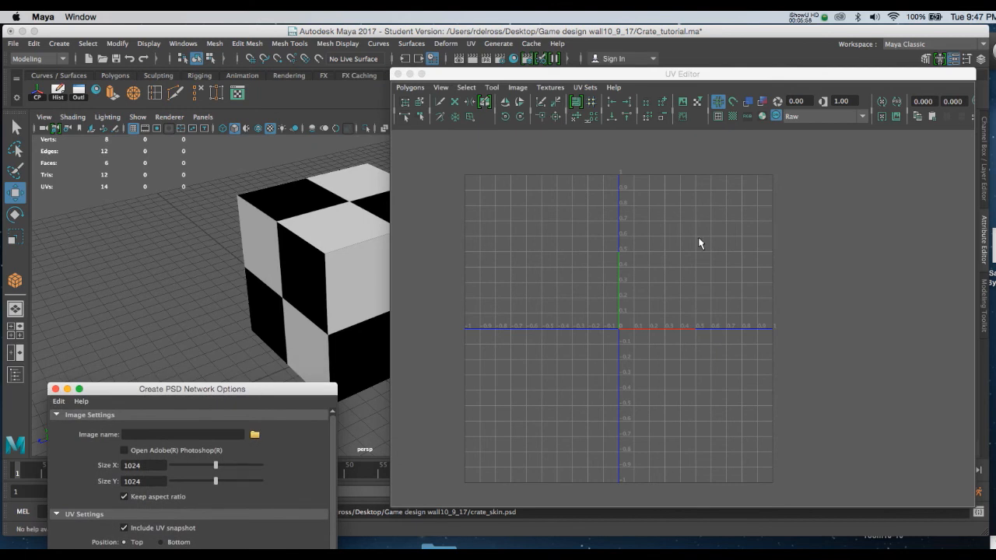
left_click_drag(313, 389, 430, 123)
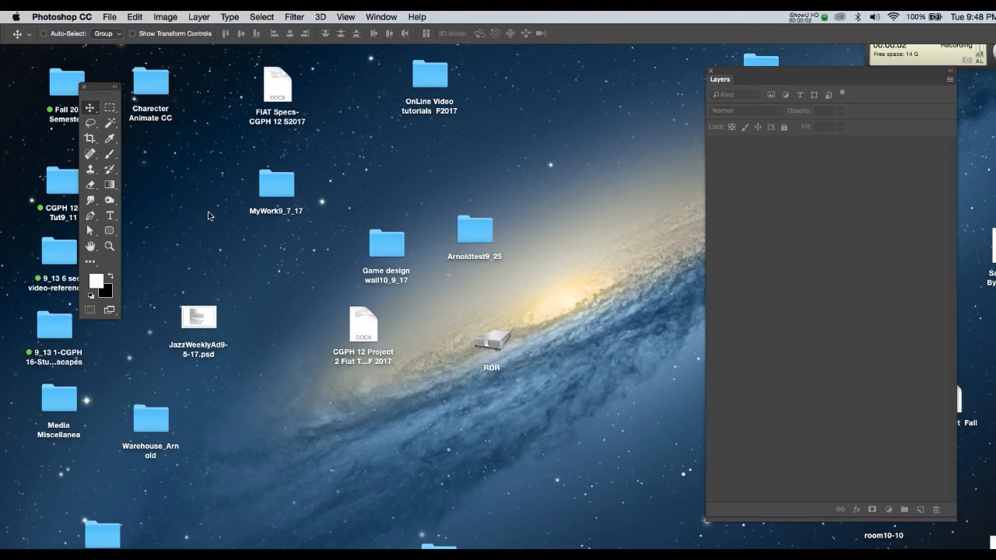
- Switch to Photoshop, reopen the recent file crate_skin.psd, and arrange its window beside the Layers panel
left_click(110, 16)
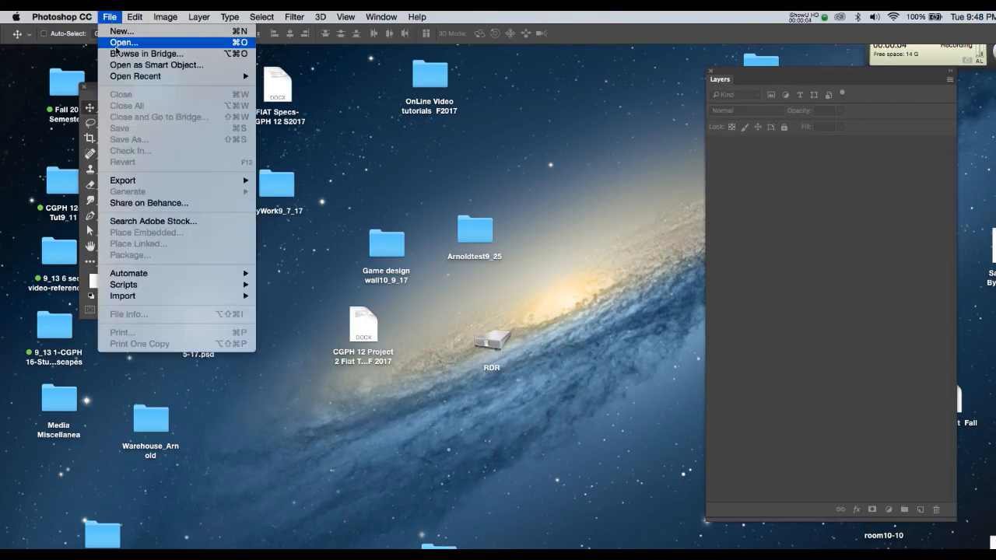
left_click(261, 74)
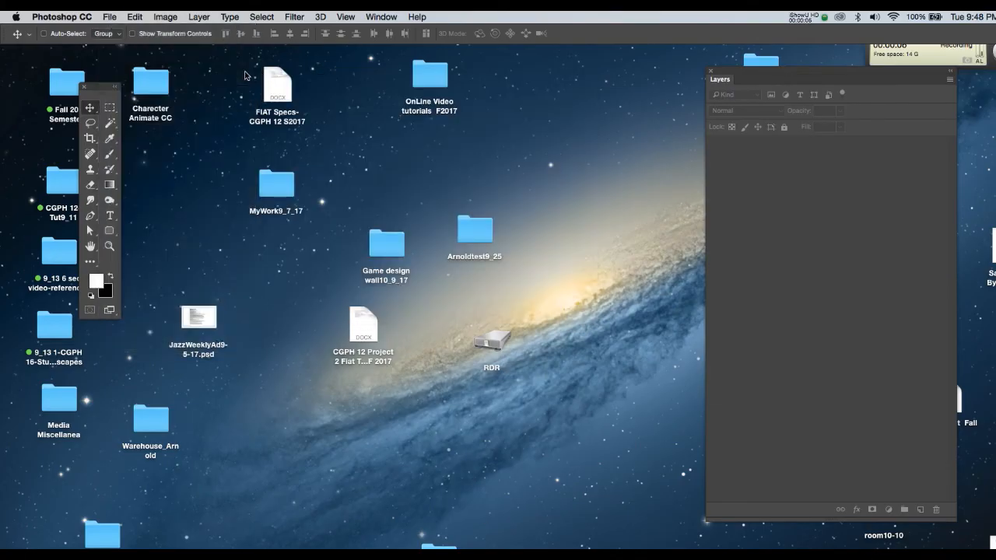
left_click(115, 16)
mouse_move(140, 77)
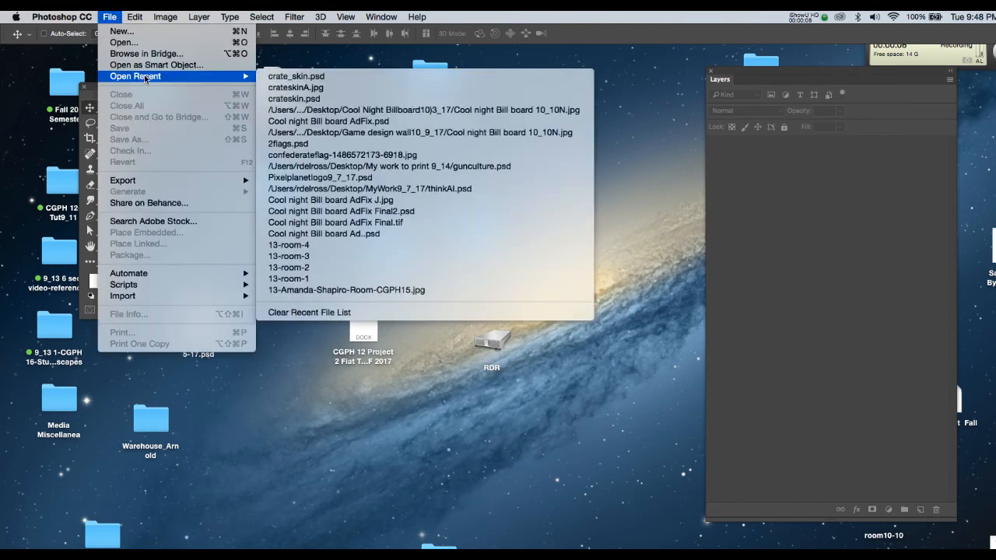
left_click(277, 76)
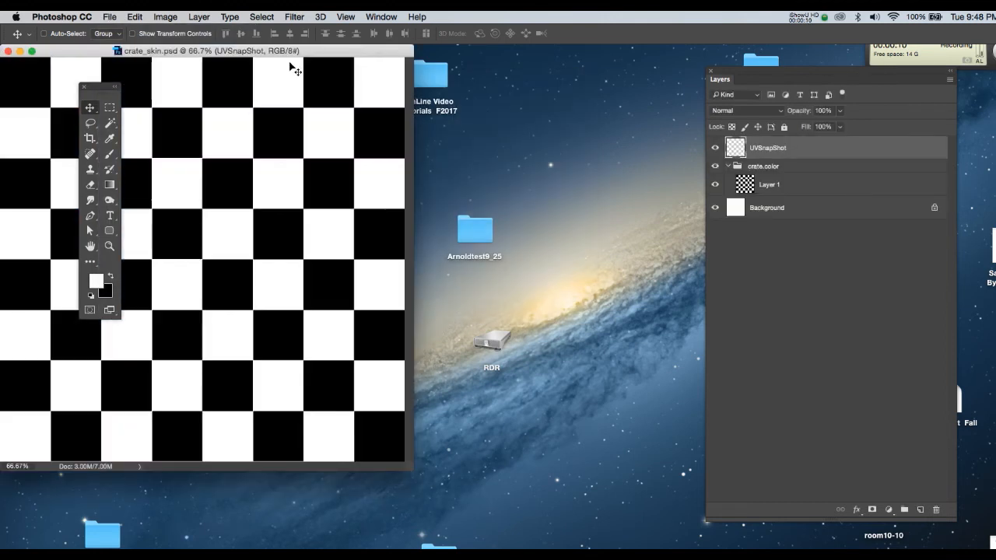
left_click_drag(293, 55, 543, 66)
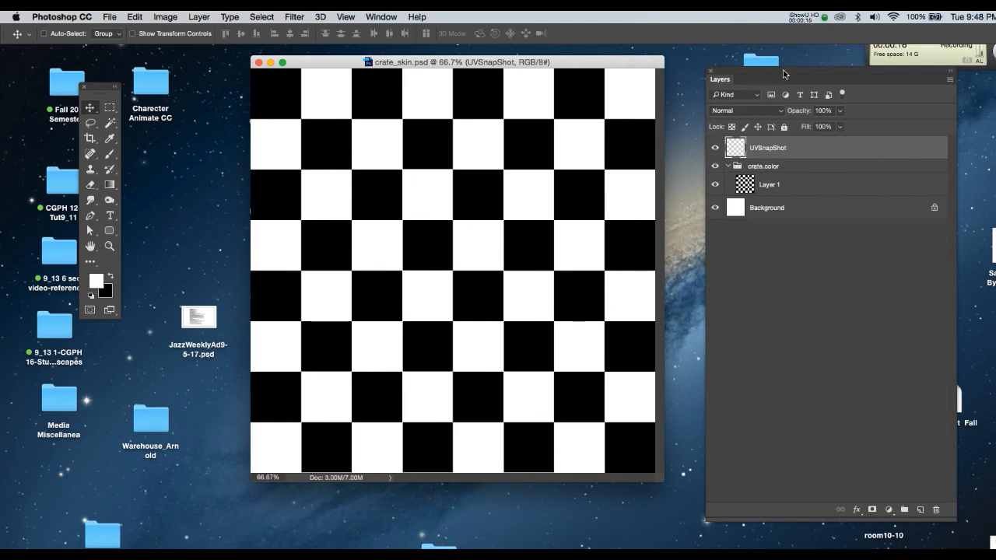
left_click_drag(783, 74, 741, 62)
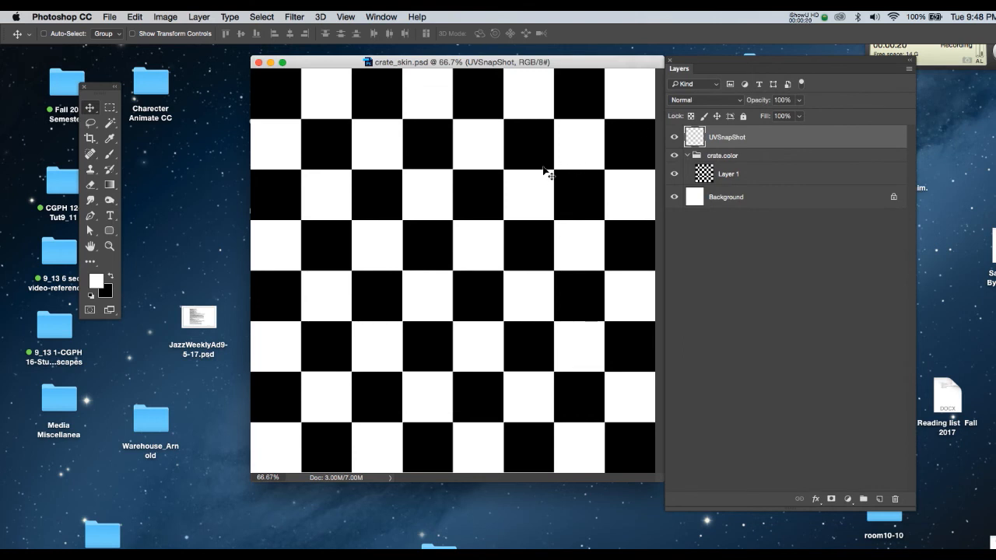
- Fill Layer 1 in the crate.color group with the black background color and toggle the UVSnapShot layer's visibility off and on
left_click(722, 175)
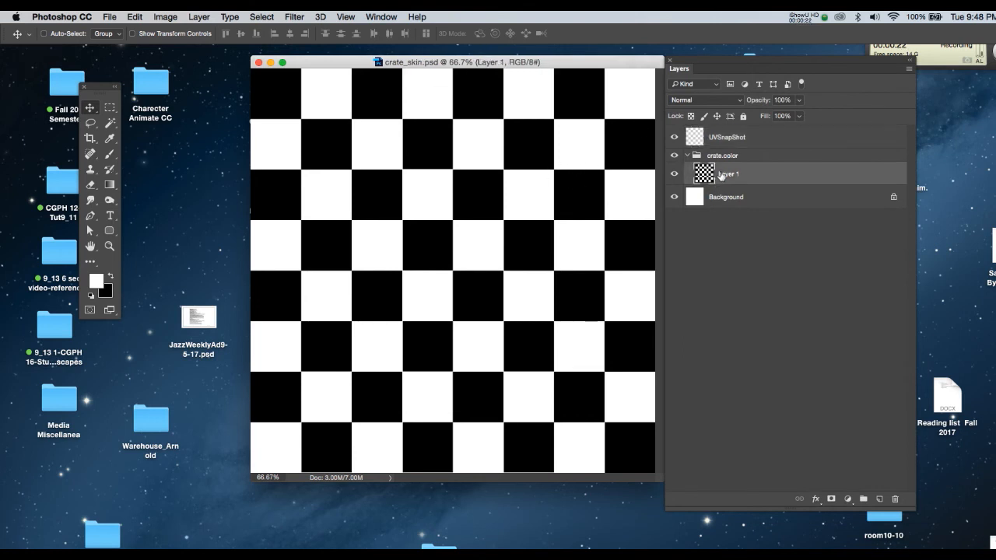
left_click_drag(733, 61, 744, 55)
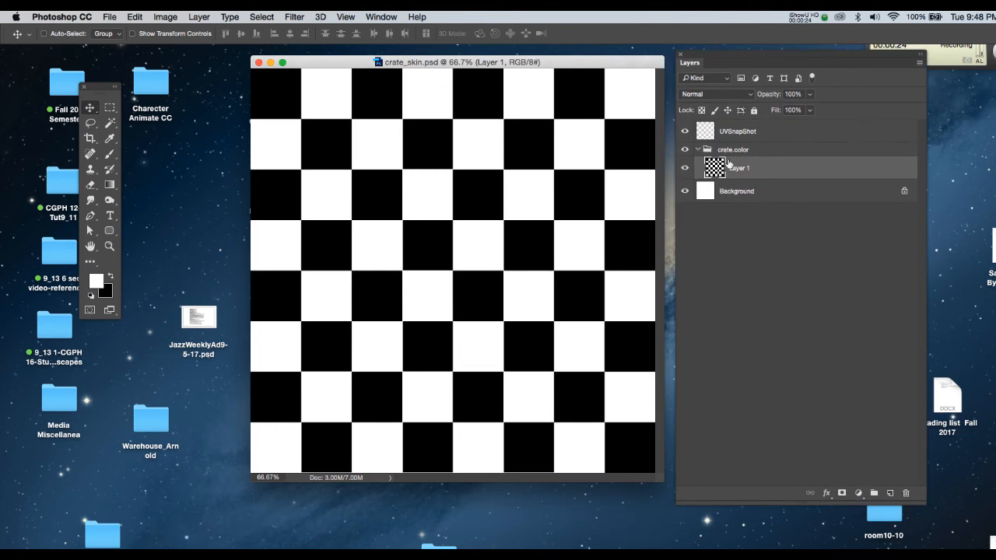
left_click(700, 151)
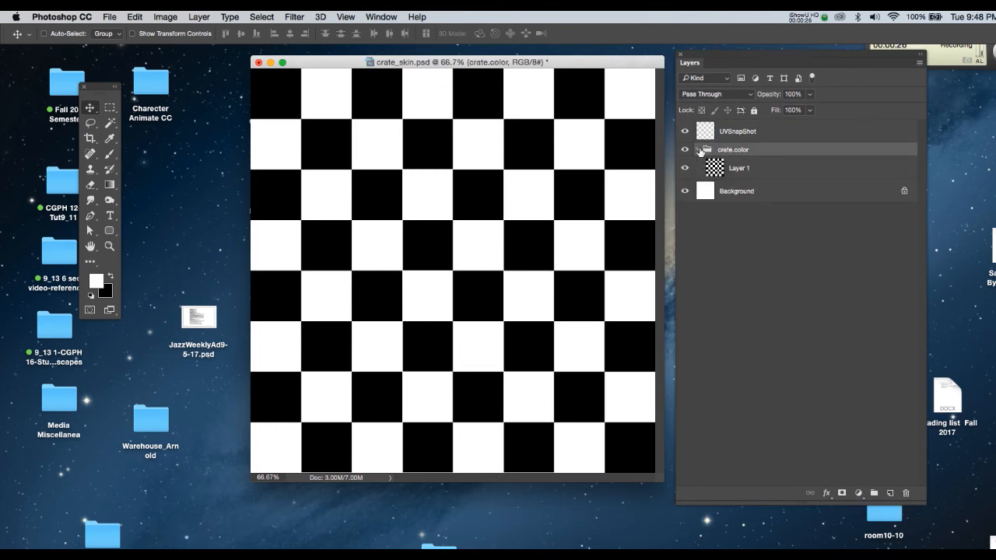
left_click(725, 168)
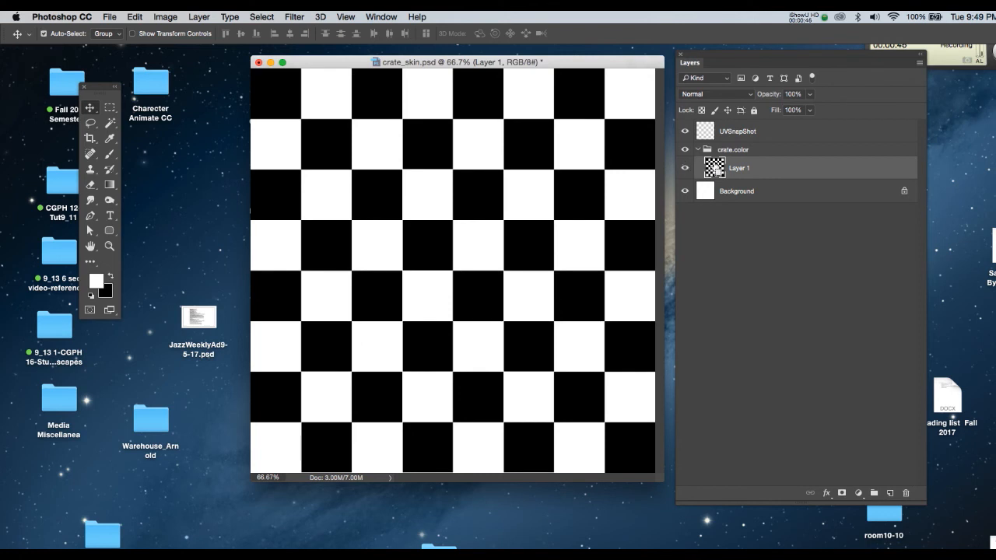
key("super+BackSpace")
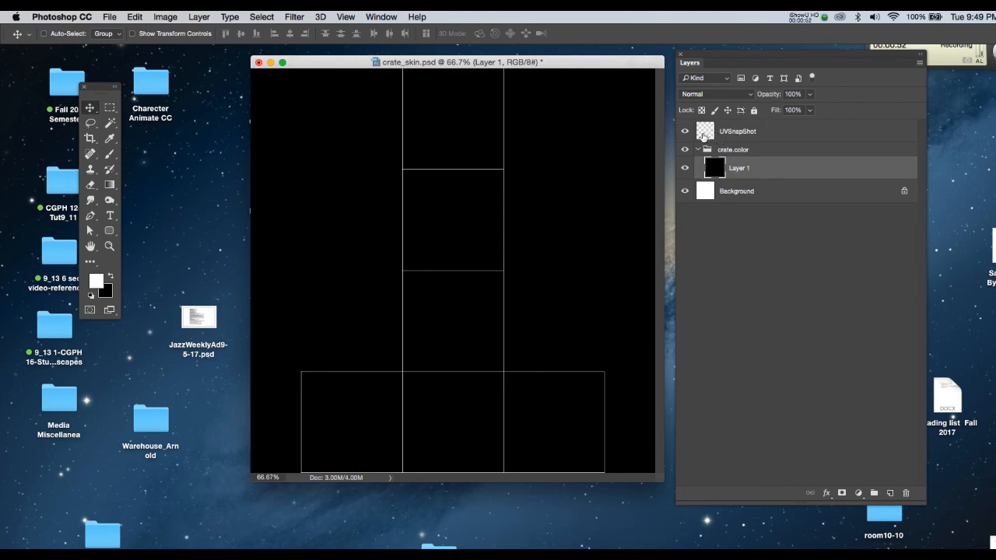
left_click(684, 132)
left_click(684, 132)
- Open crateskin-f.png and detach it into its own floating window in front of crate_skin.psd
left_click(109, 17)
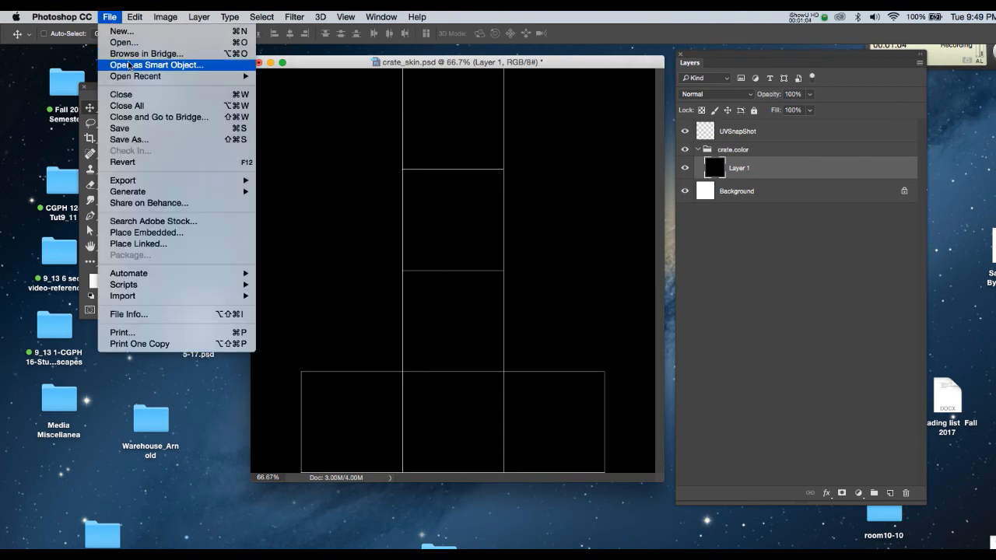
left_click(132, 47)
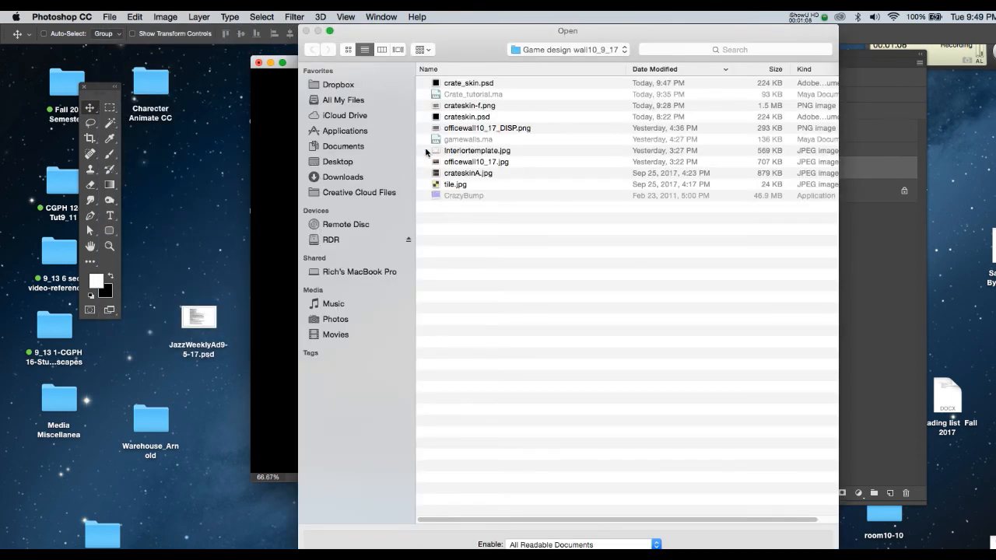
left_click(453, 106)
key("Return")
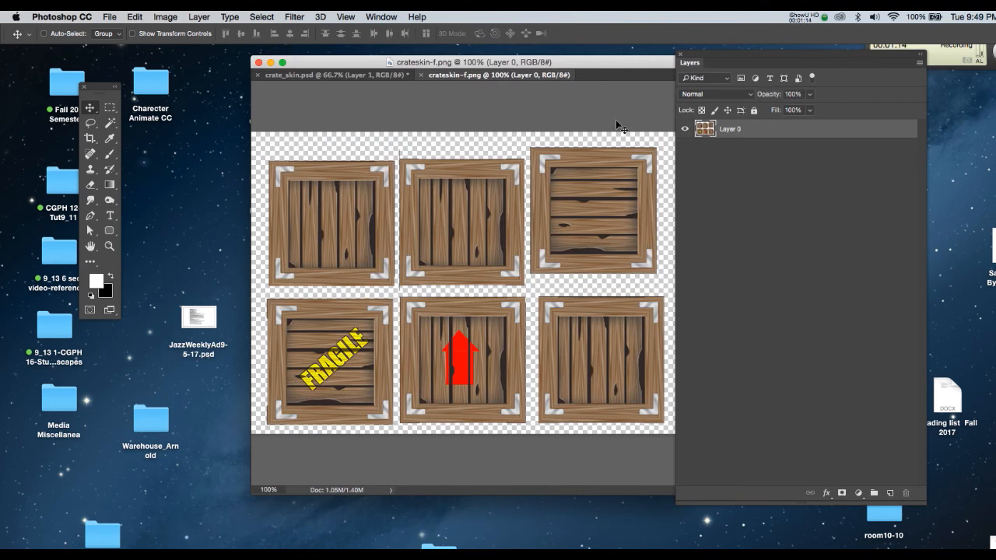
left_click_drag(492, 75, 163, 163)
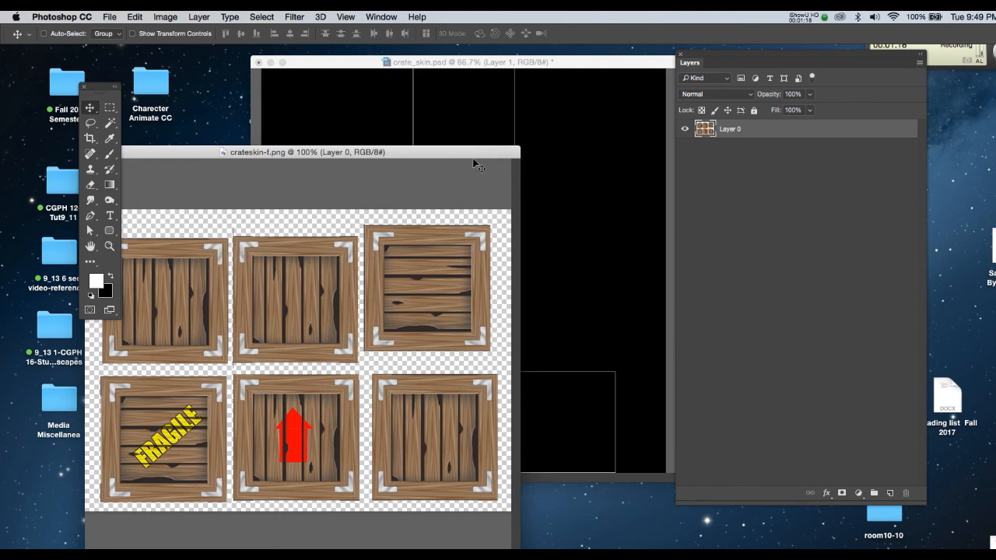
left_click_drag(481, 157, 416, 83)
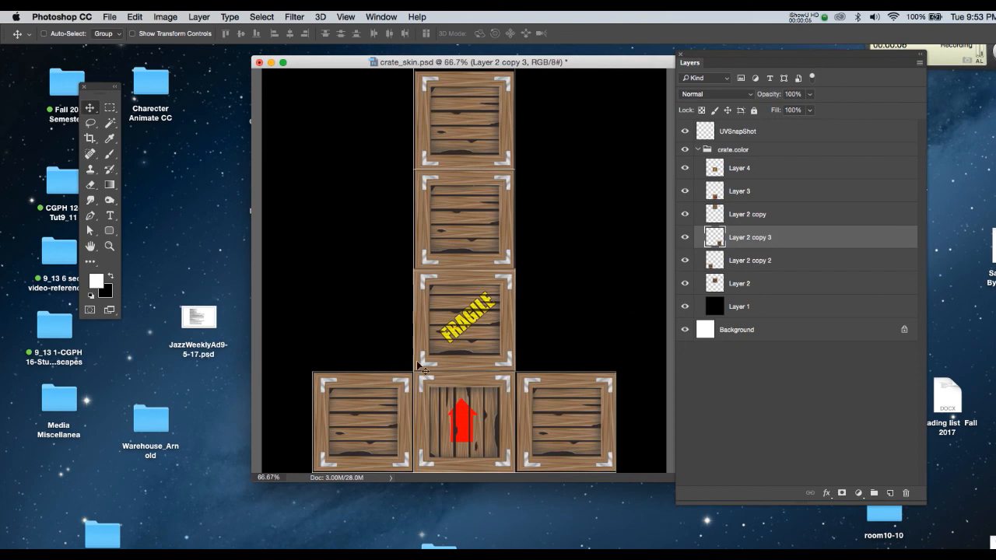
- Fill Layer 1 with a brown sampled from the crate's wooden frame and hide the UVSnapShot layer
left_click(713, 308)
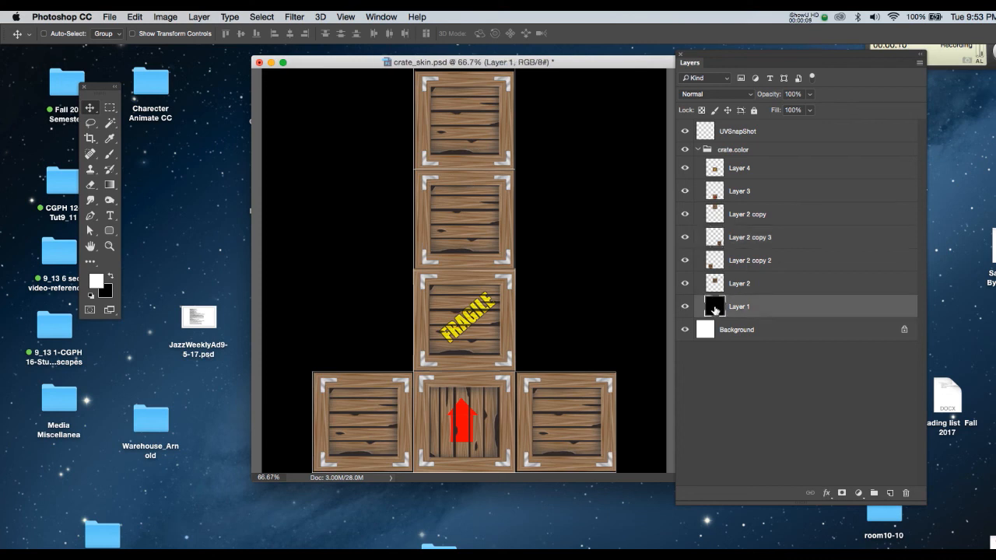
key("i")
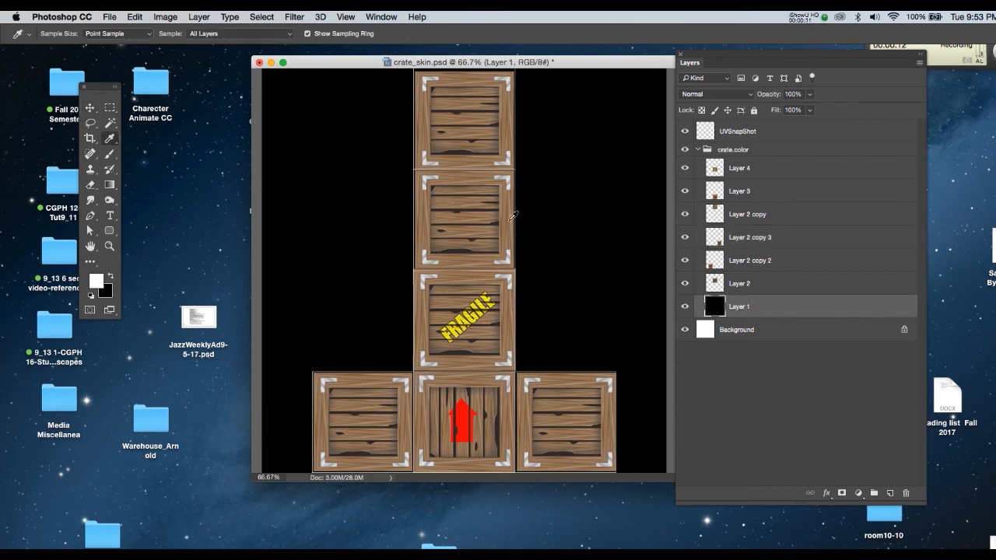
left_click(510, 211)
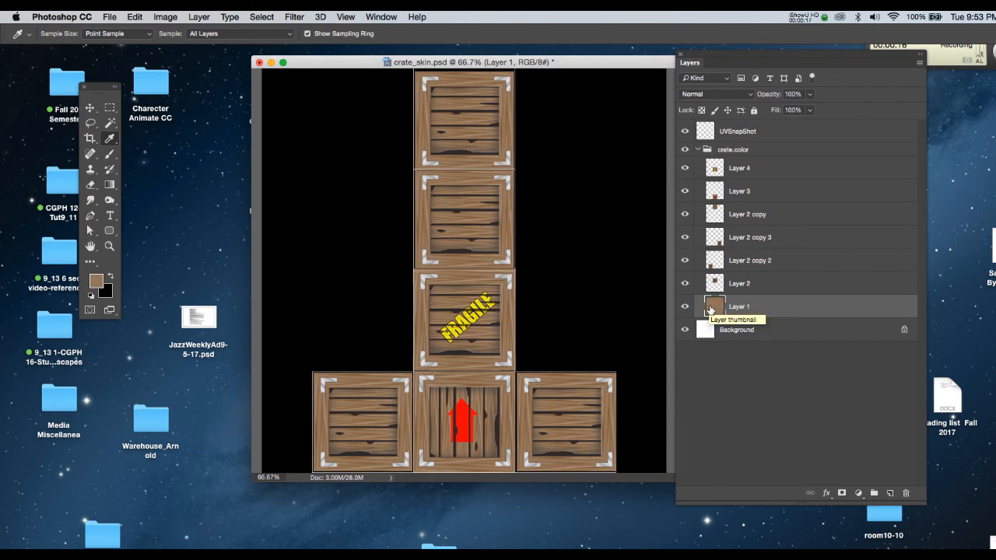
key("alt+BackSpace")
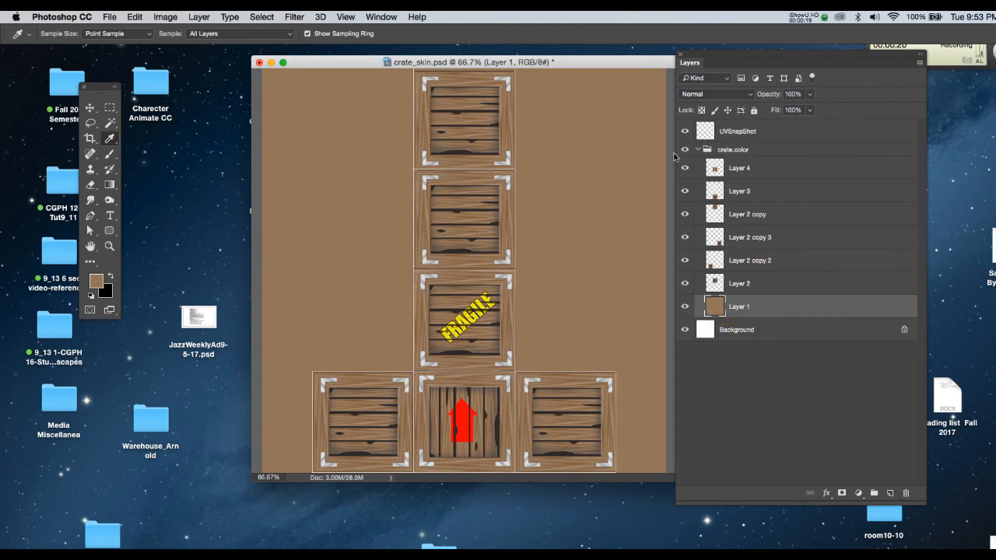
left_click(684, 132)
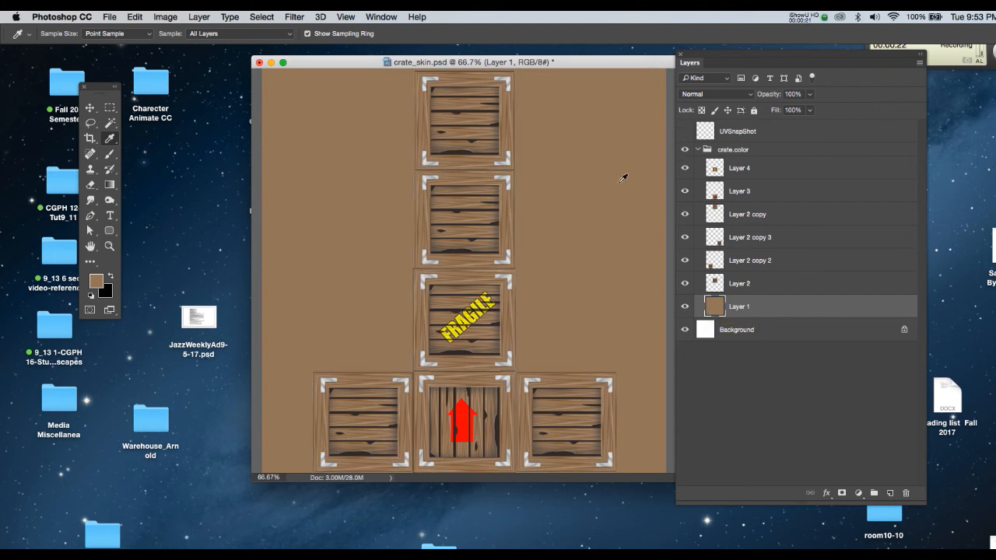
- Save crate_skin.psd with its brown background and switch to Maya
key("super+s")
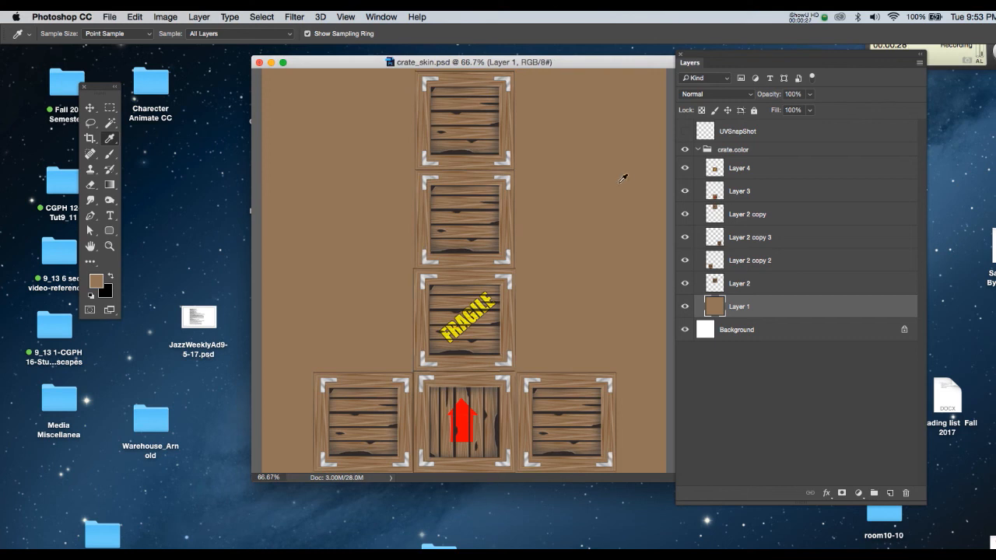
left_click_drag(619, 66, 603, 73)
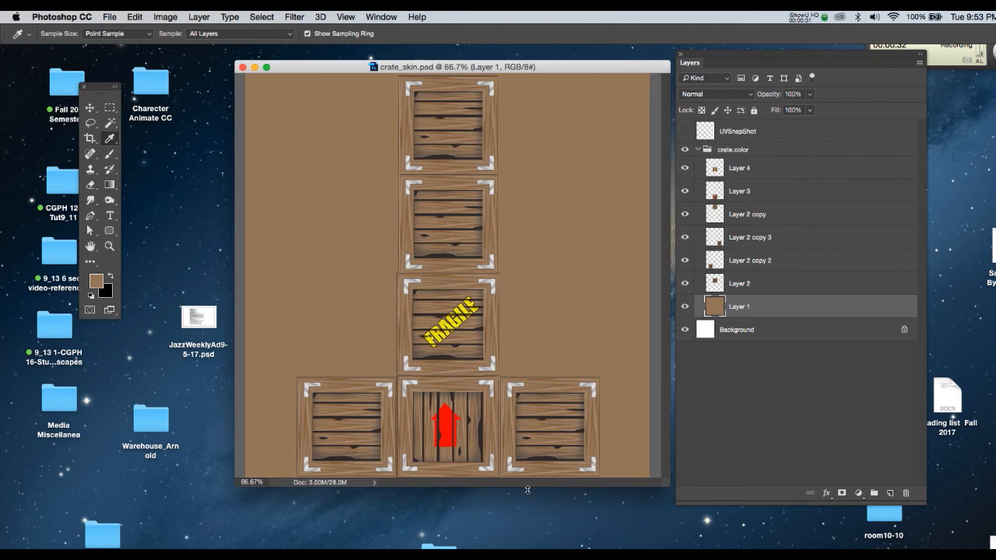
key("super+Tab")
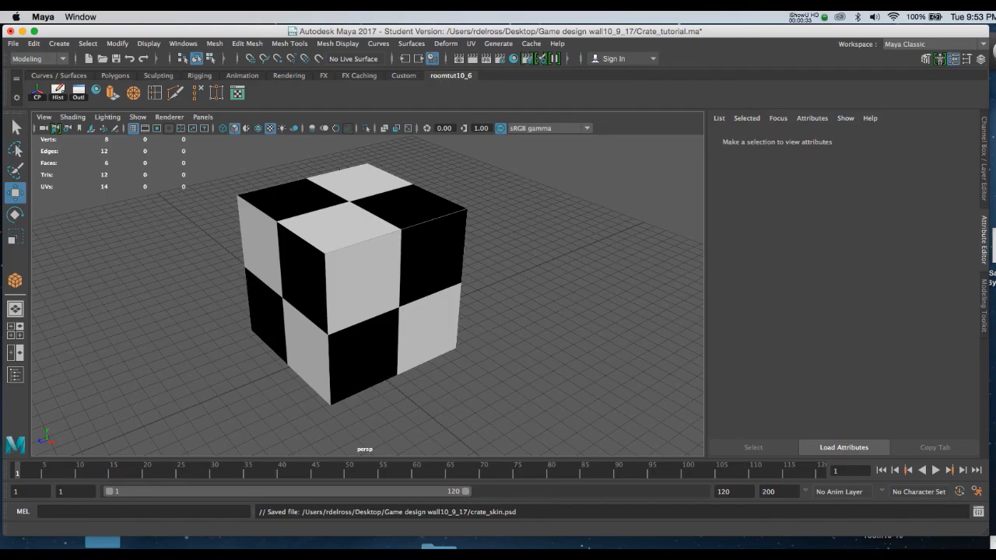
- Open the PSD file texture behind the cube's crate material color and reload crate_skin.psd
left_click(386, 218)
right_click(386, 217)
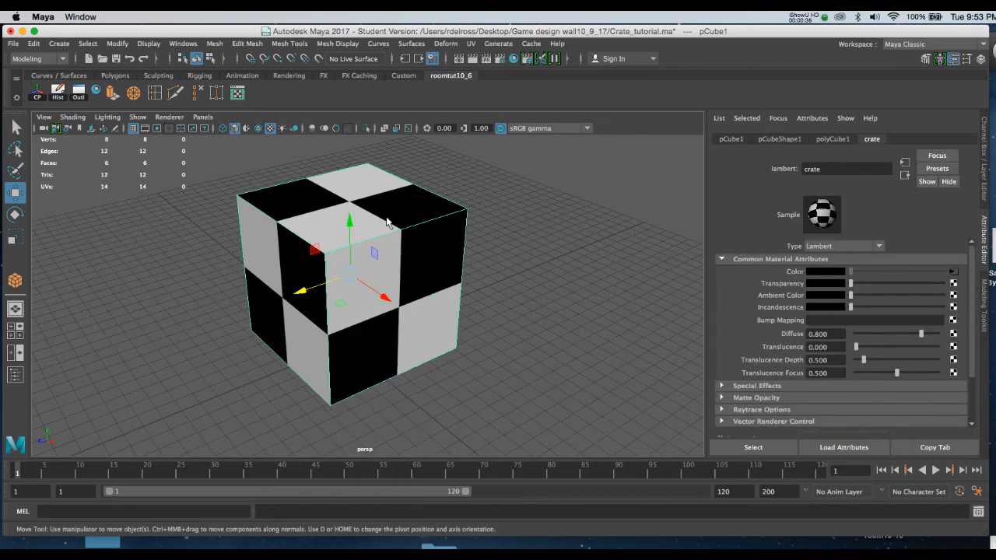
left_click(955, 275)
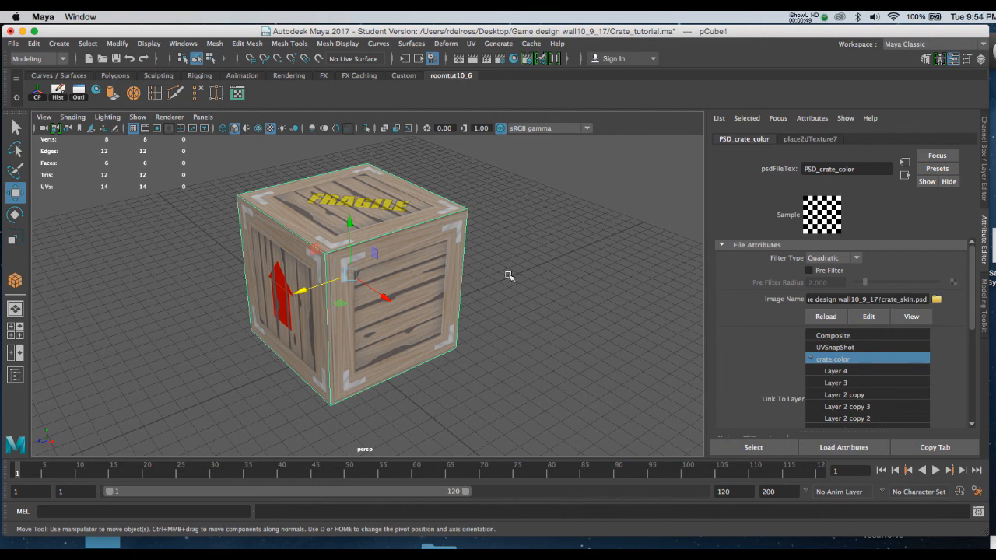
left_click(824, 317)
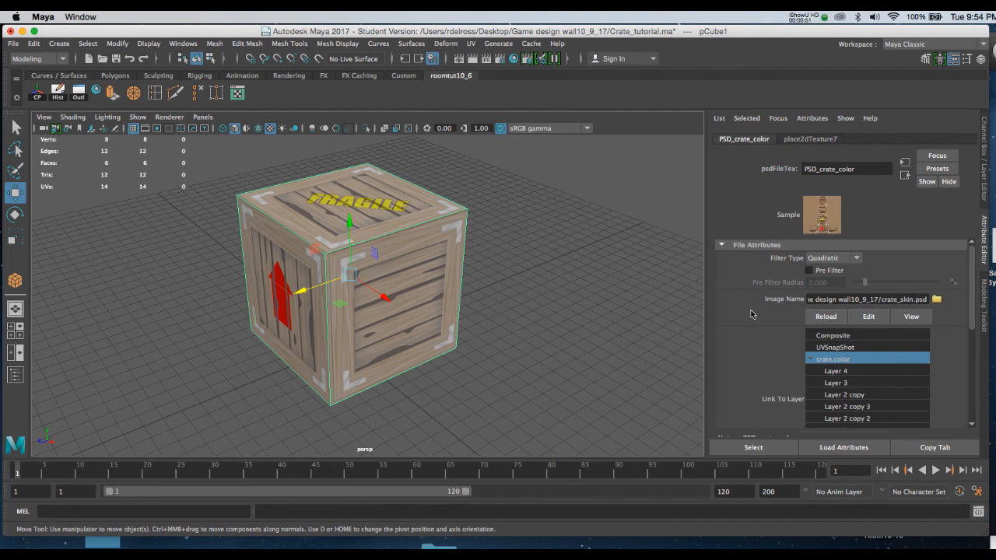
- Frame the textured crate in the perspective view and render the current frame with Maya Software
left_click_drag(455, 223, 393, 237, "alt")
right_click_drag(393, 237, 391, 269, "alt")
left_click_drag(391, 269, 467, 243, "alt")
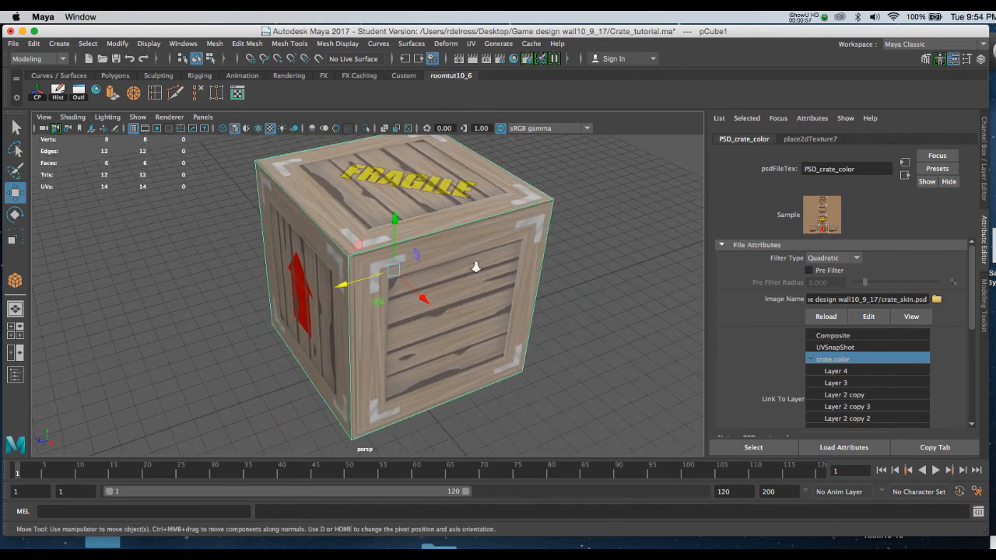
right_click_drag(466, 243, 472, 247, "alt")
mouse_move(471, 248)
left_mouse_down("alt")
mouse_move(440, 255)
mouse_move(459, 249)
mouse_move(464, 260)
left_mouse_up("alt")
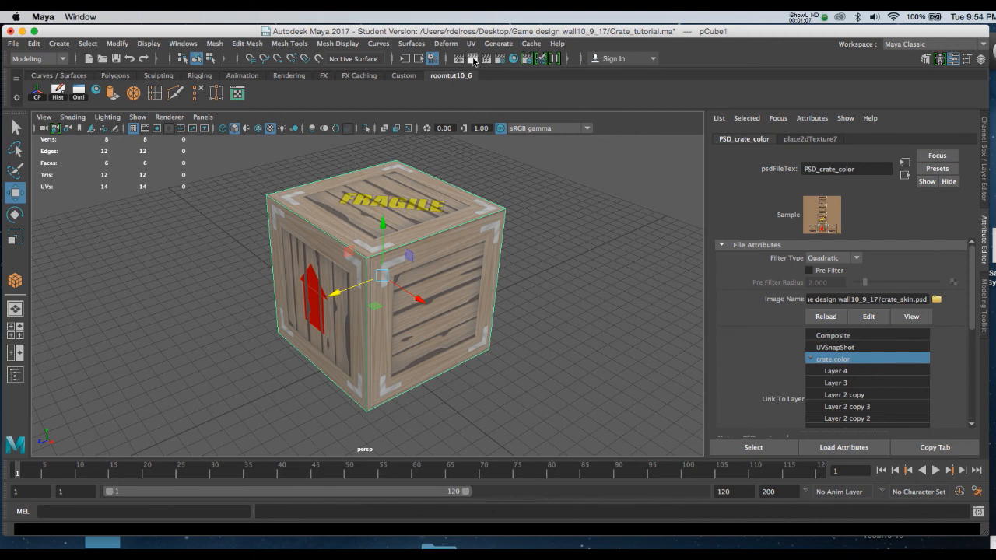
left_click(473, 60)
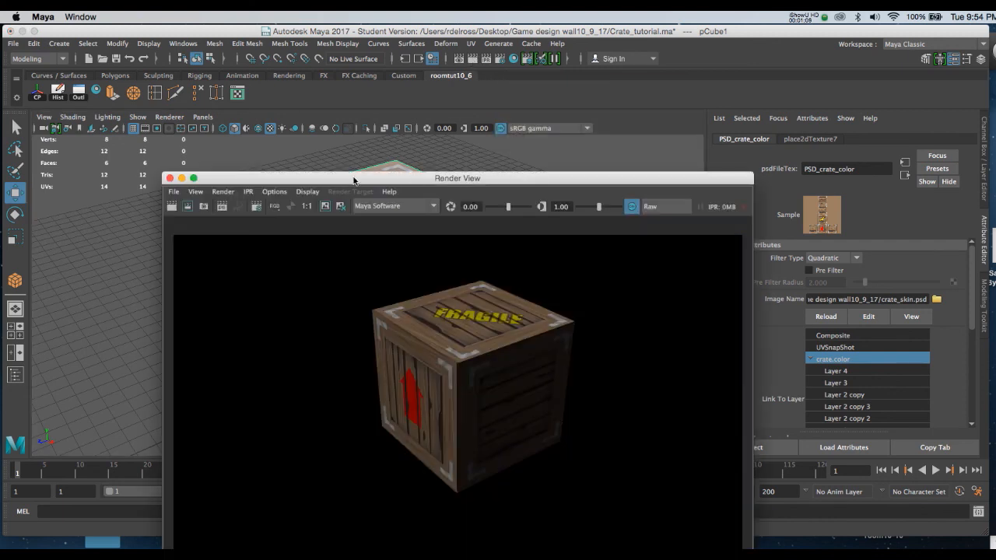
left_click_drag(354, 181, 583, 115)
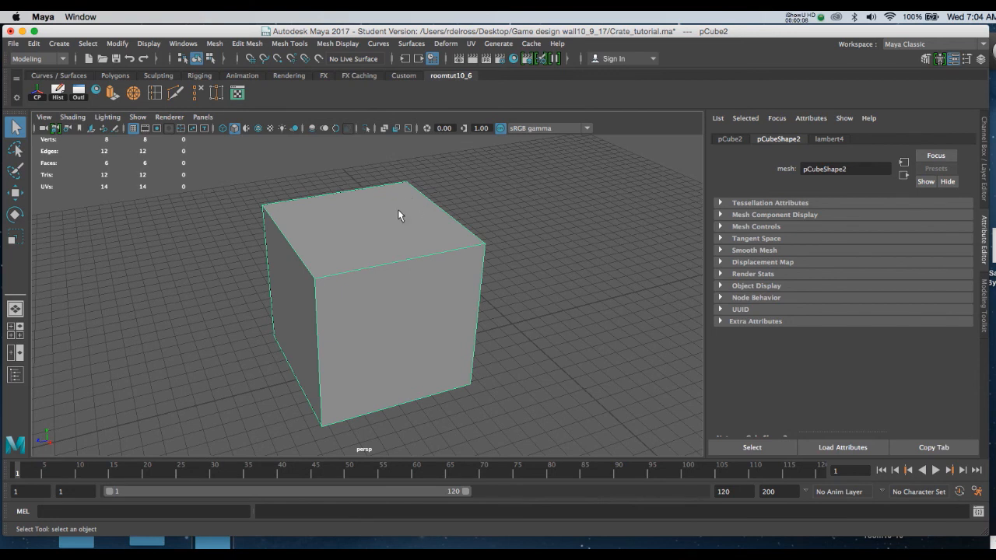
- Preview the other cube with and without textures, and display its crate image behind the UV layout in the UV Editor
key("6")
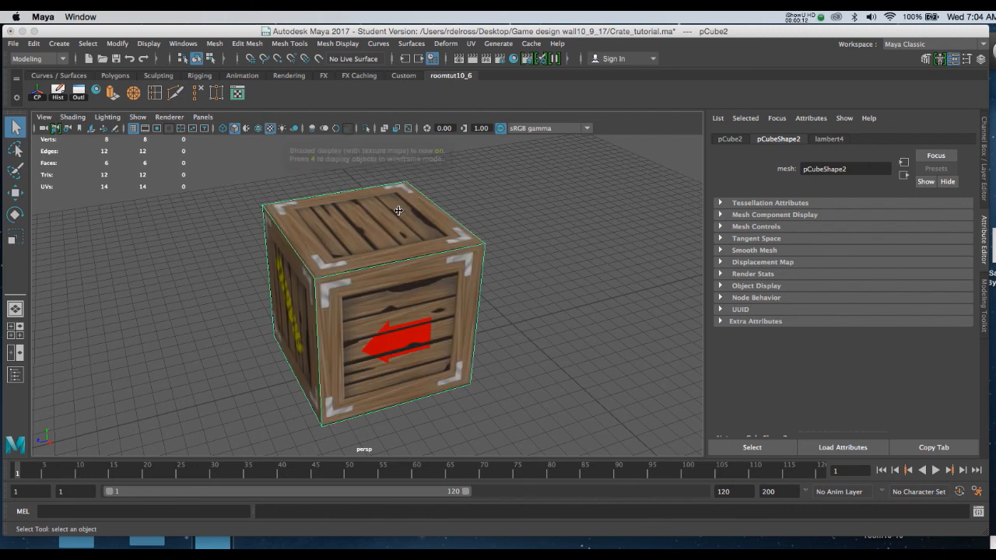
key("5")
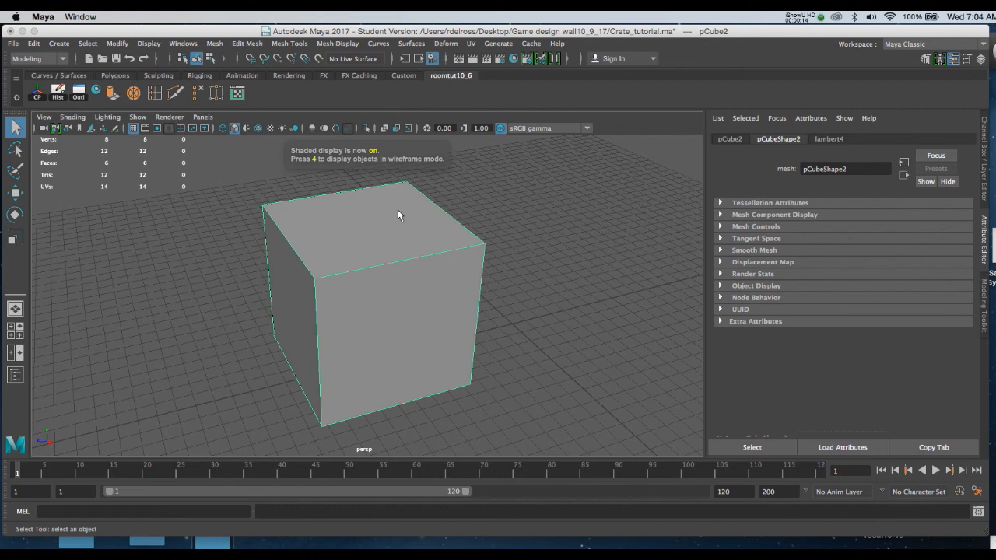
left_click(237, 93)
left_click_drag(572, 98, 575, 69)
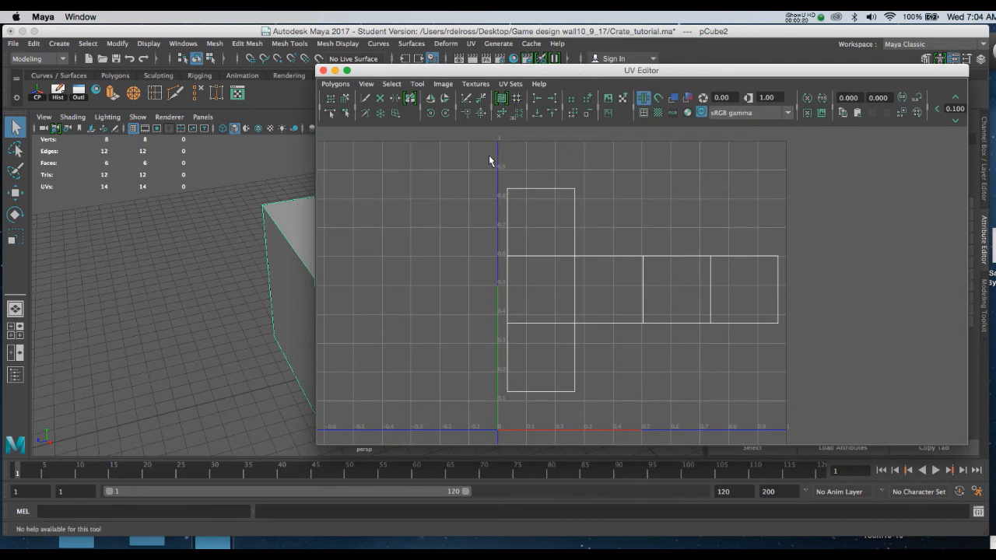
left_click(608, 99)
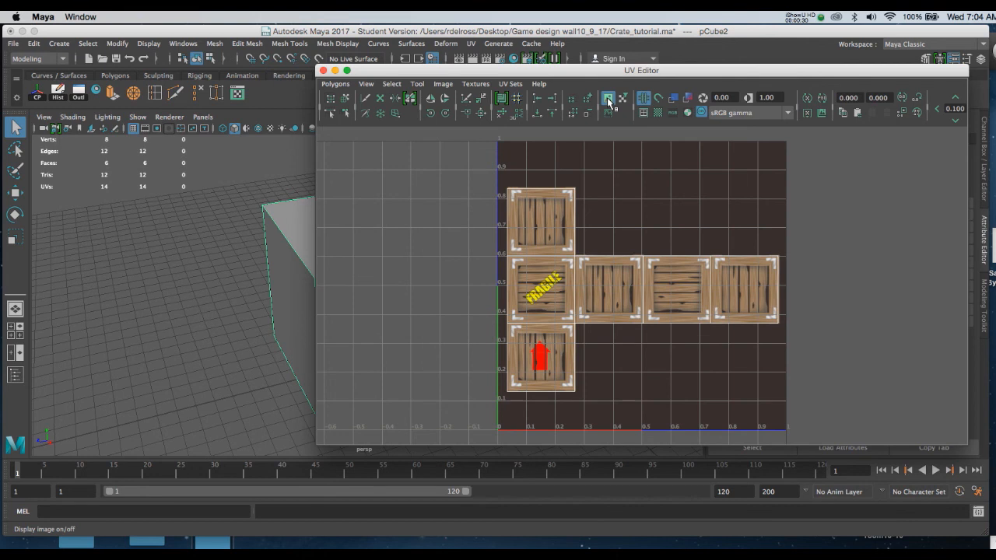
left_click(608, 101)
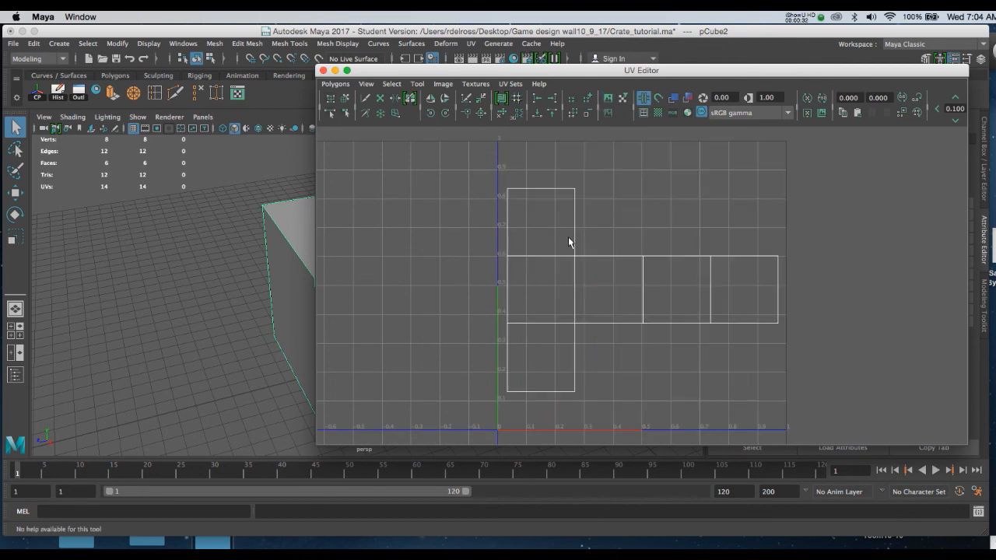
left_click(609, 100)
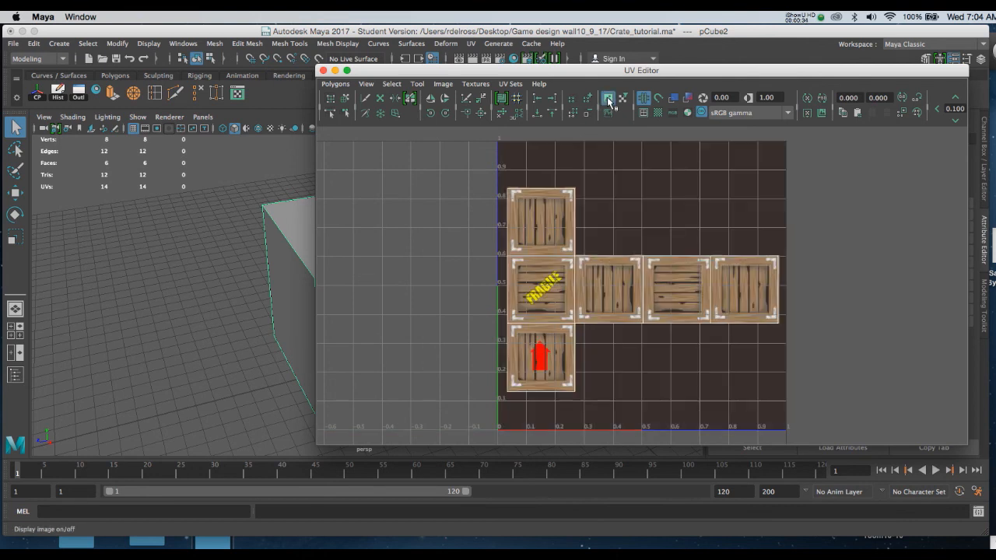